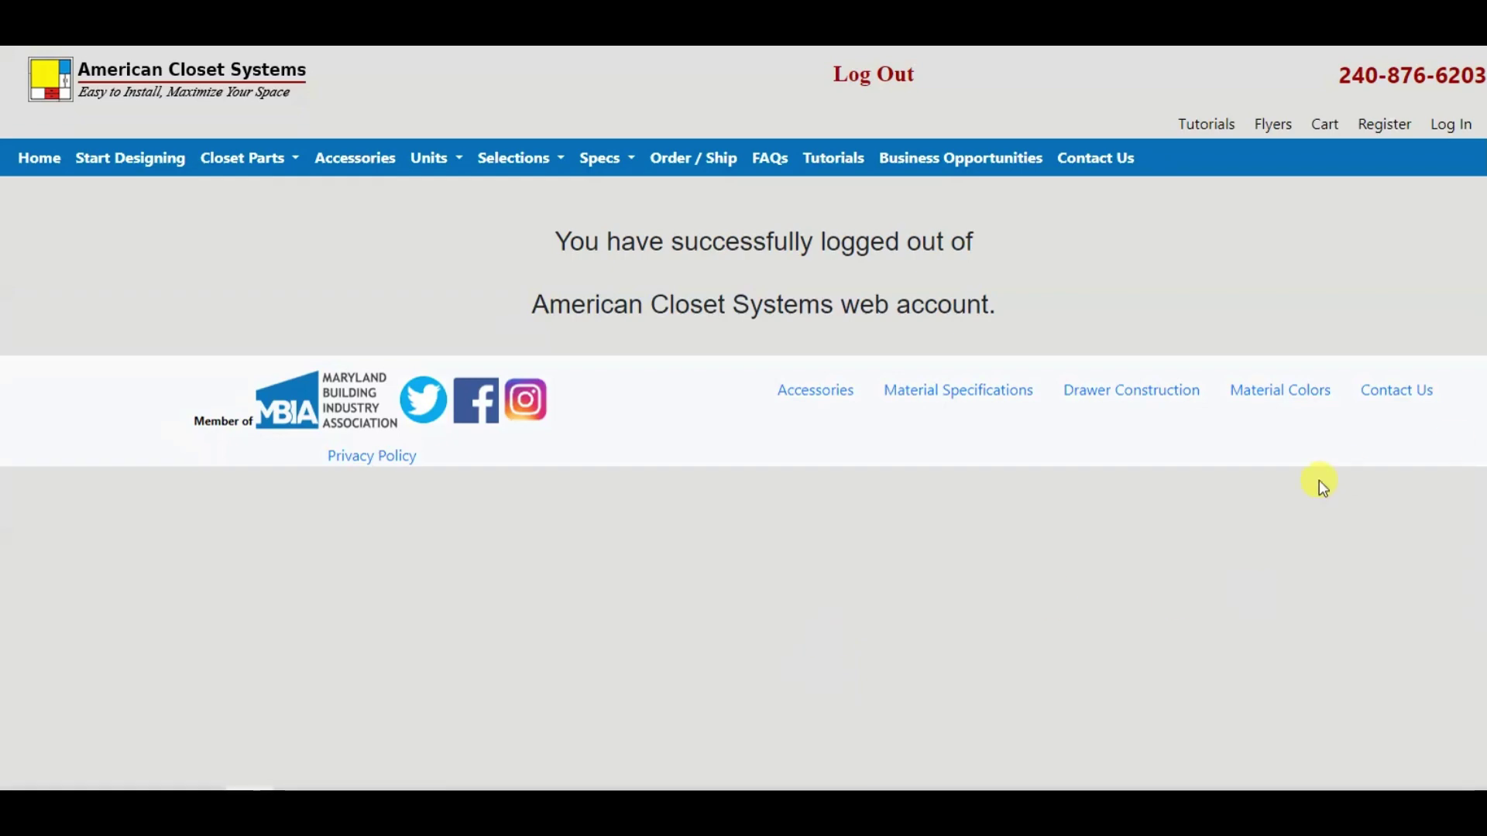
Step: Sign in to the sales admin account with the saved username and its password
left_click(1441, 126)
left_click(687, 403)
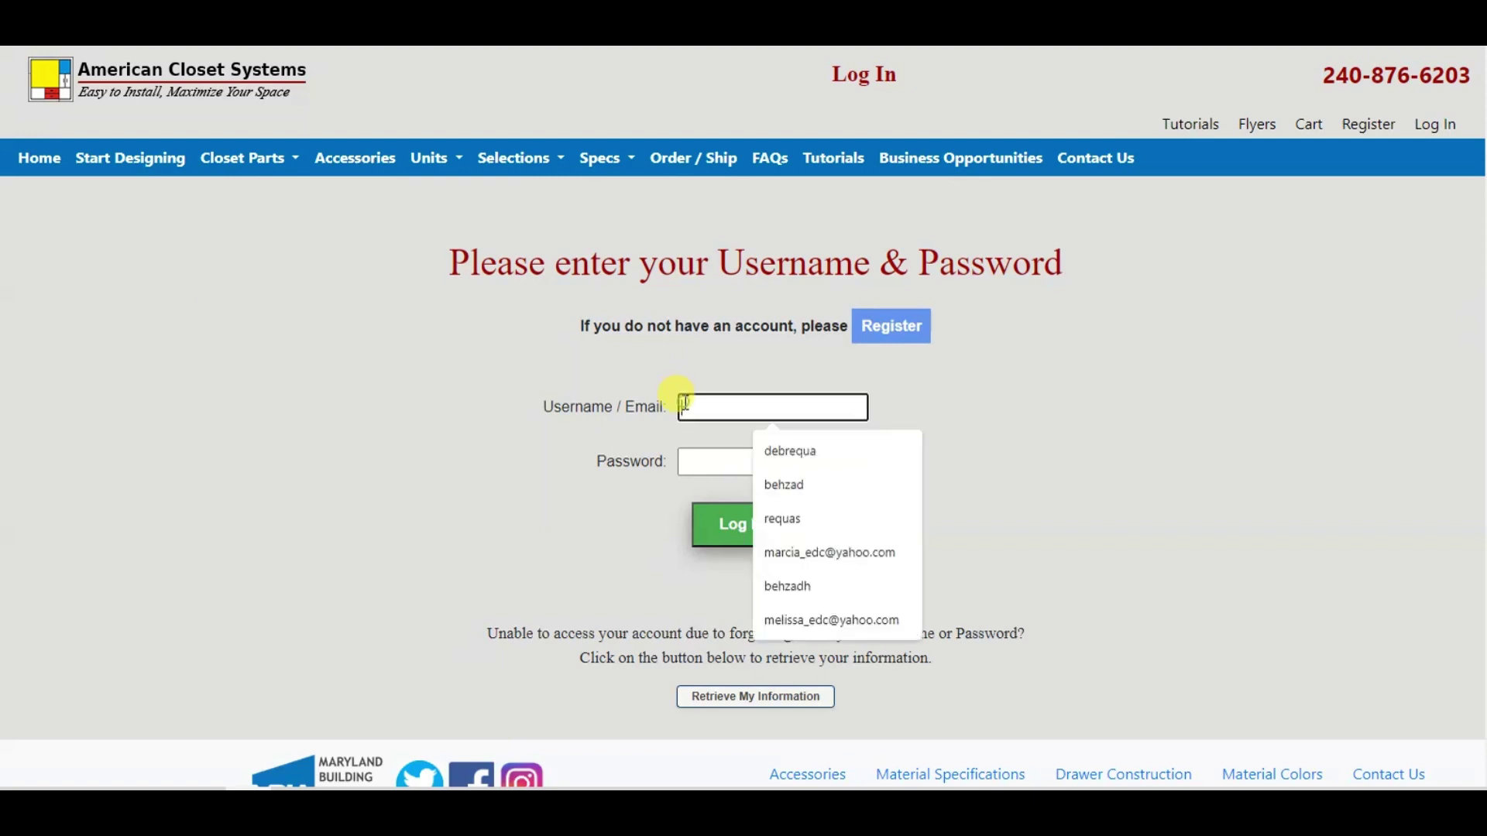
left_click(780, 588)
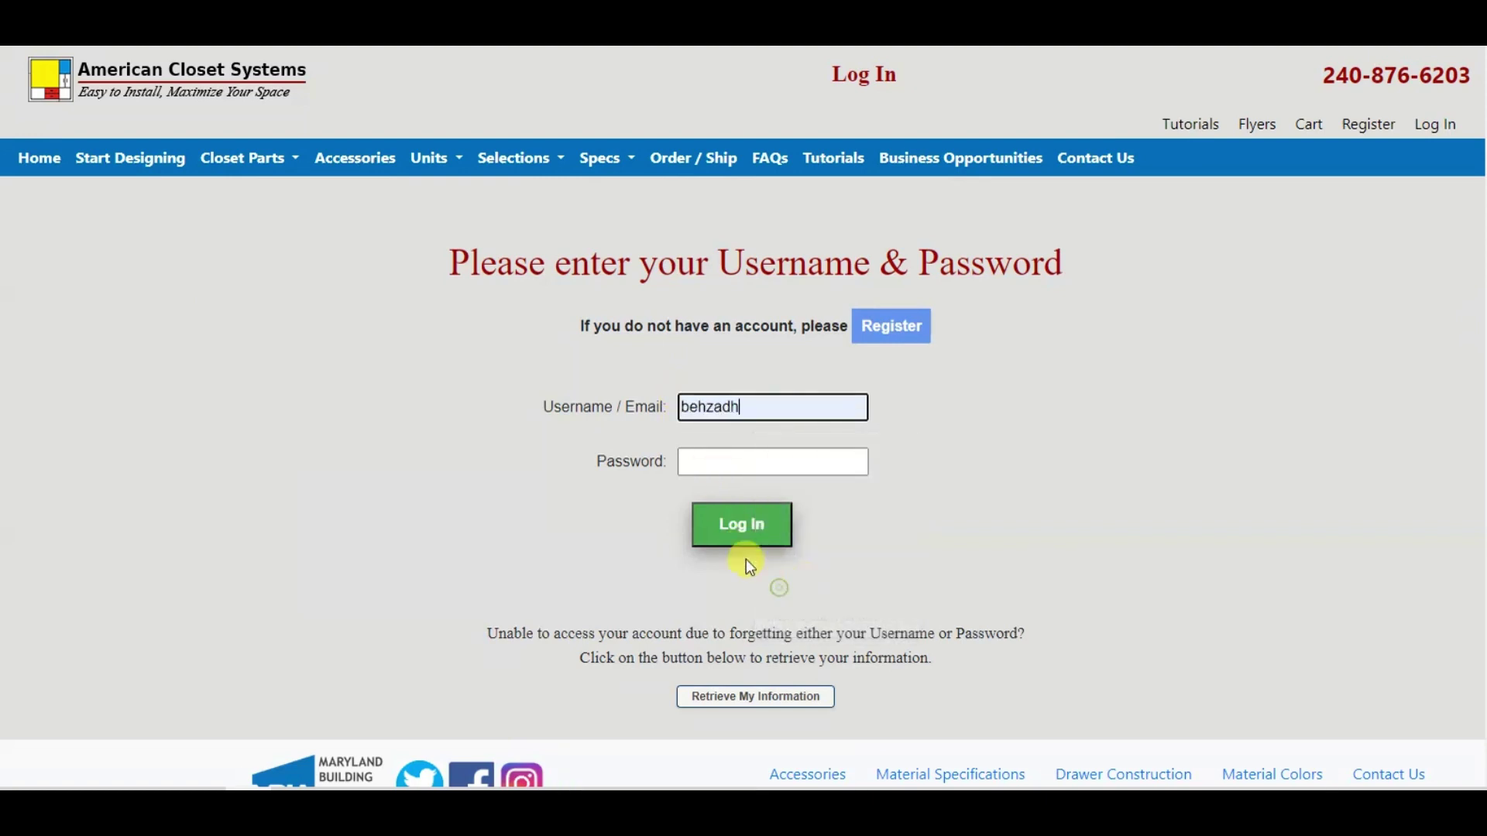
left_click(699, 463)
type("1")
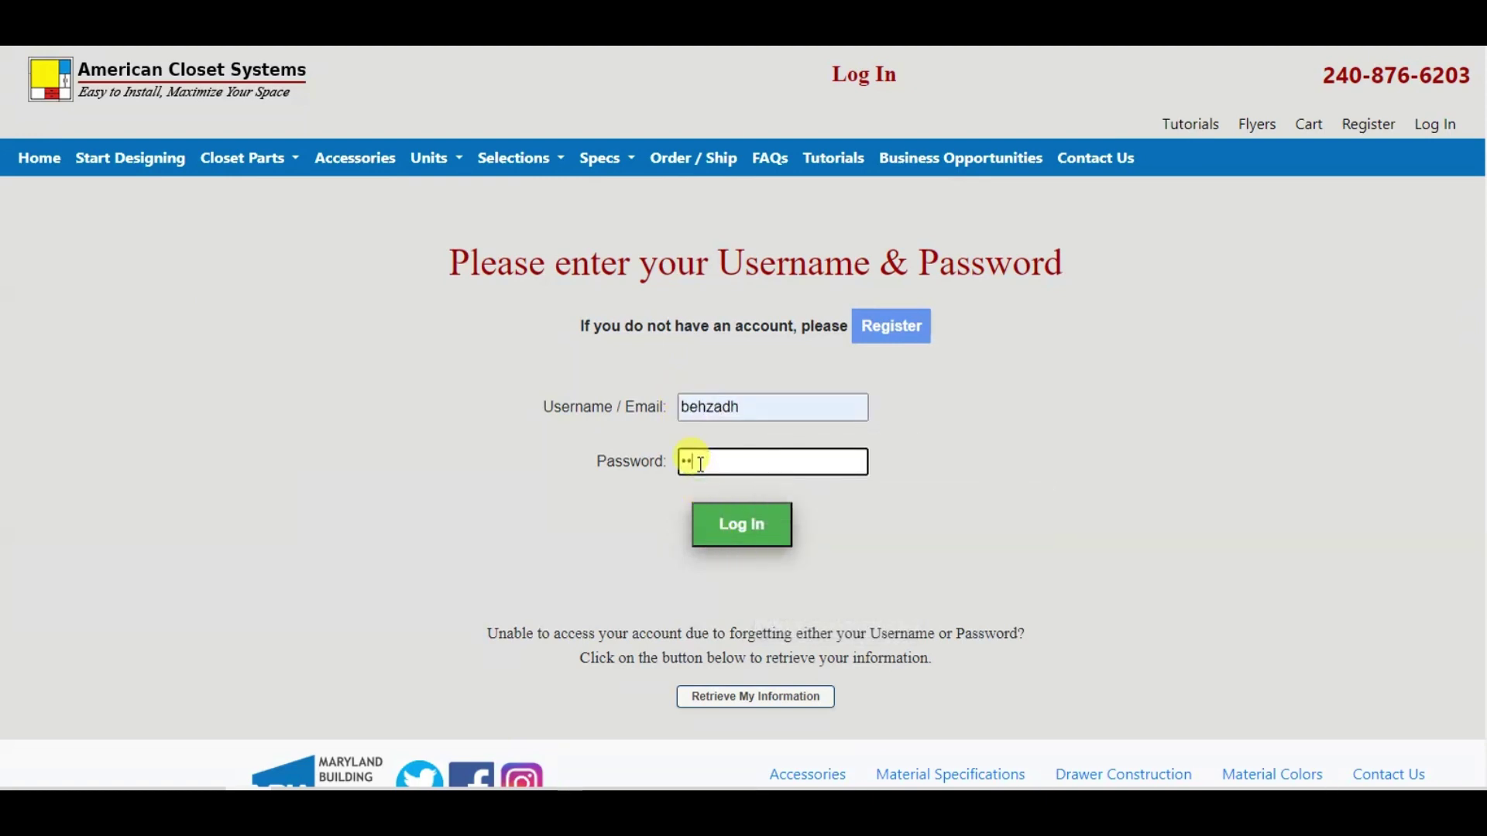
type("234")
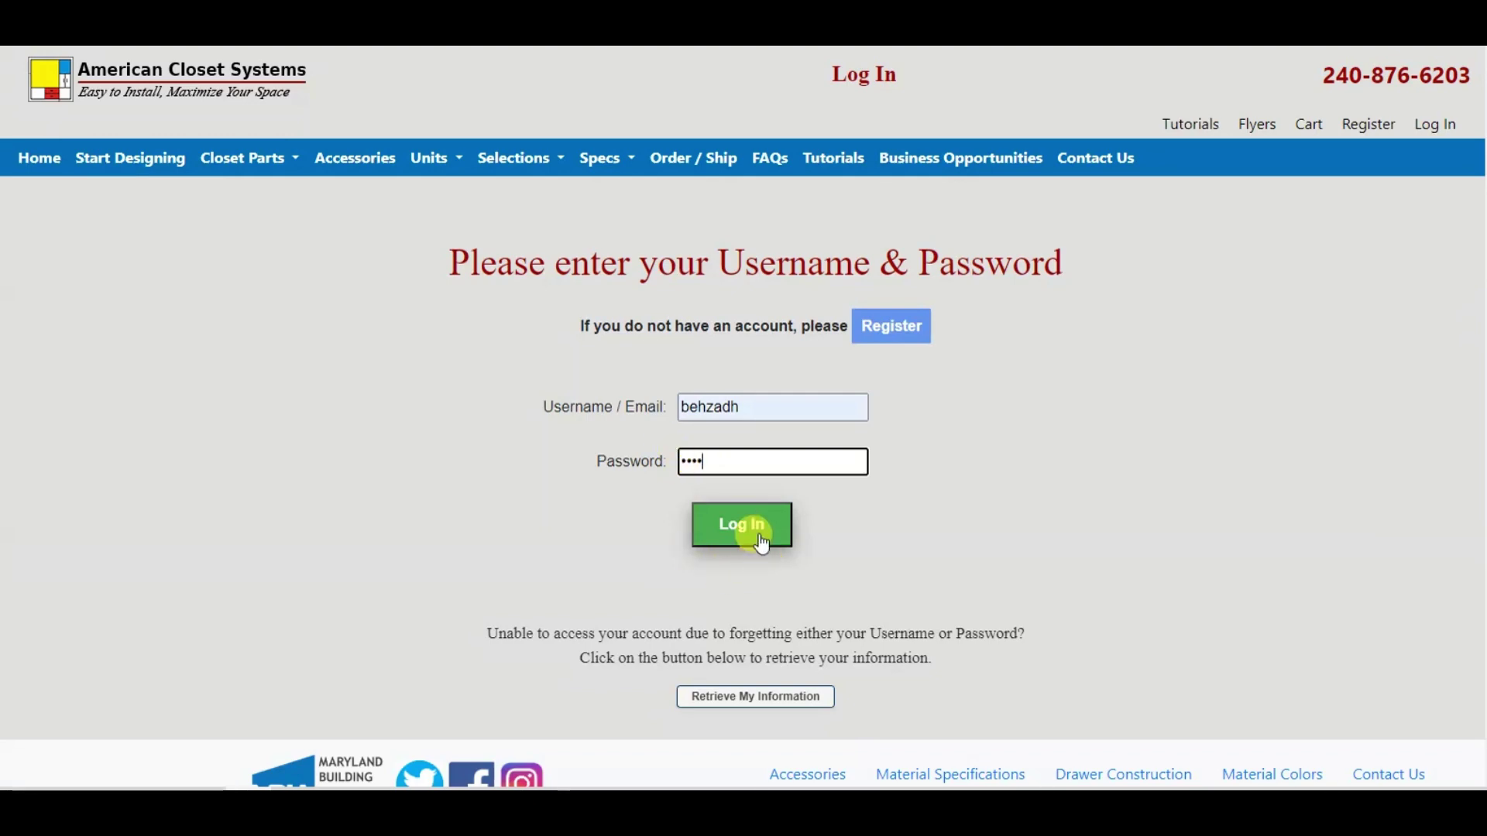
left_click(759, 542)
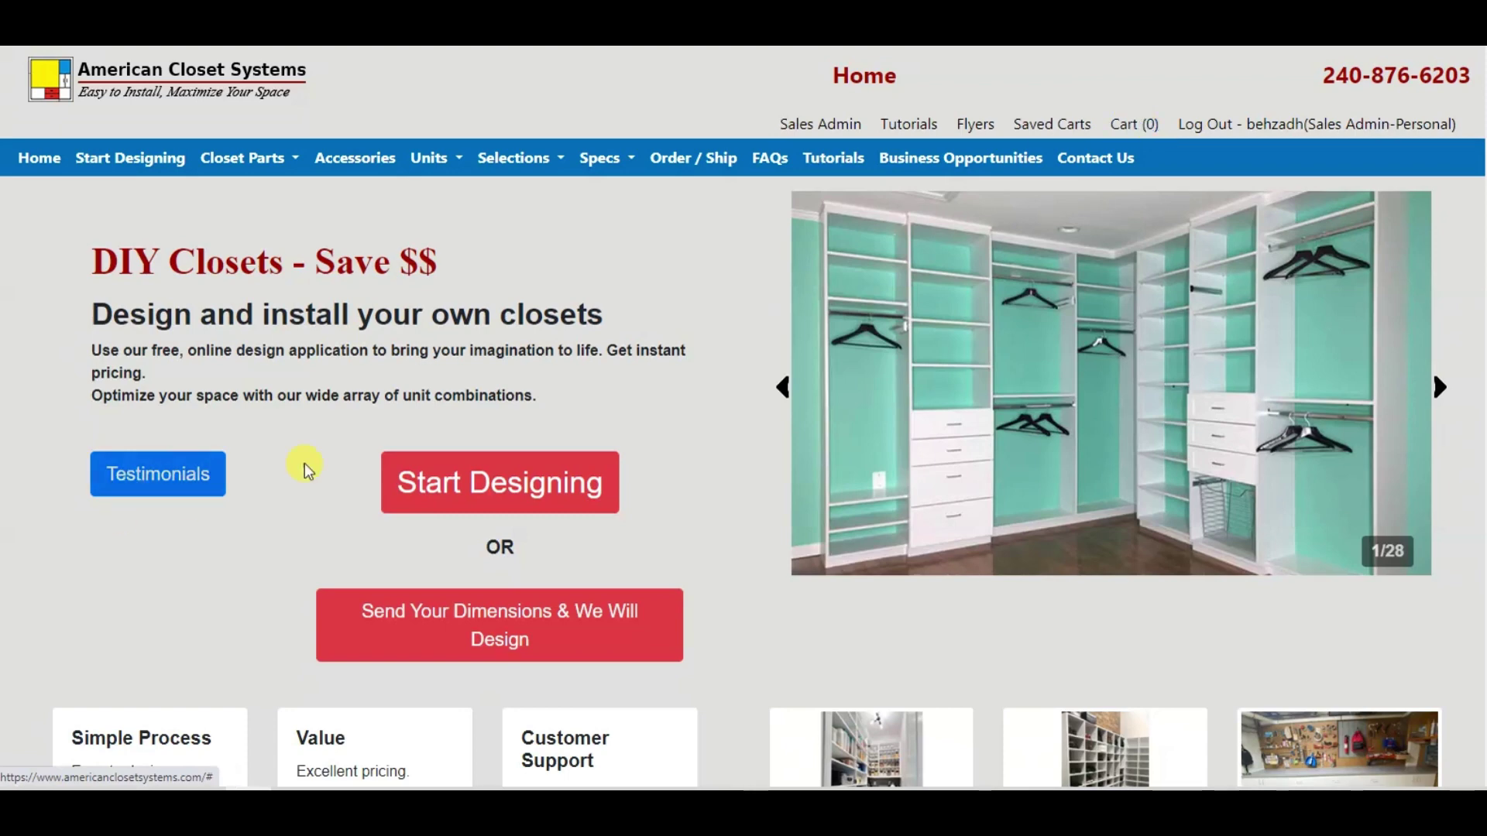
Step: Start a new Floor Standing Units closet design for Room217
left_click(437, 491)
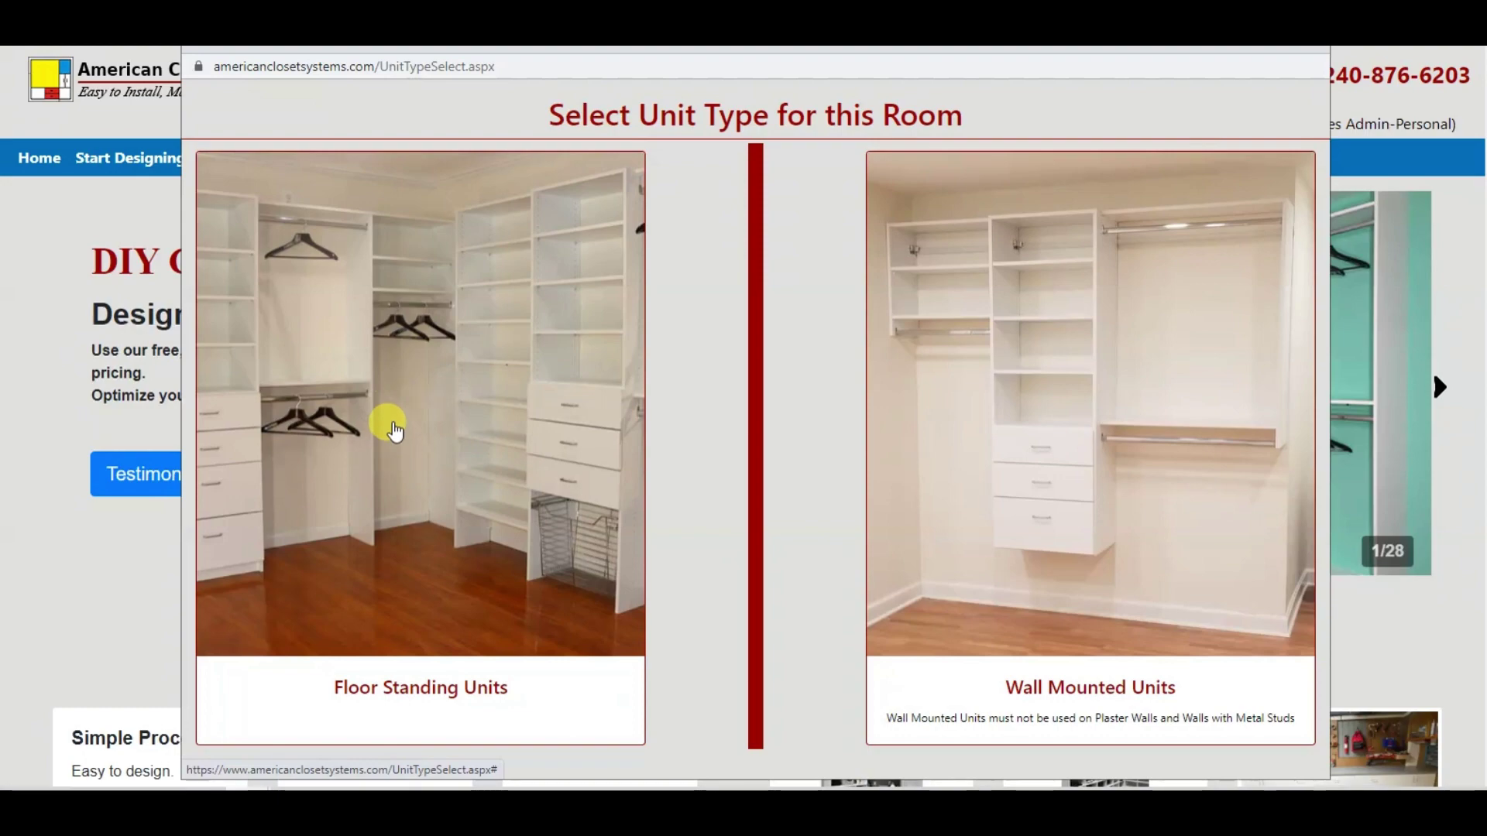
left_click(394, 498)
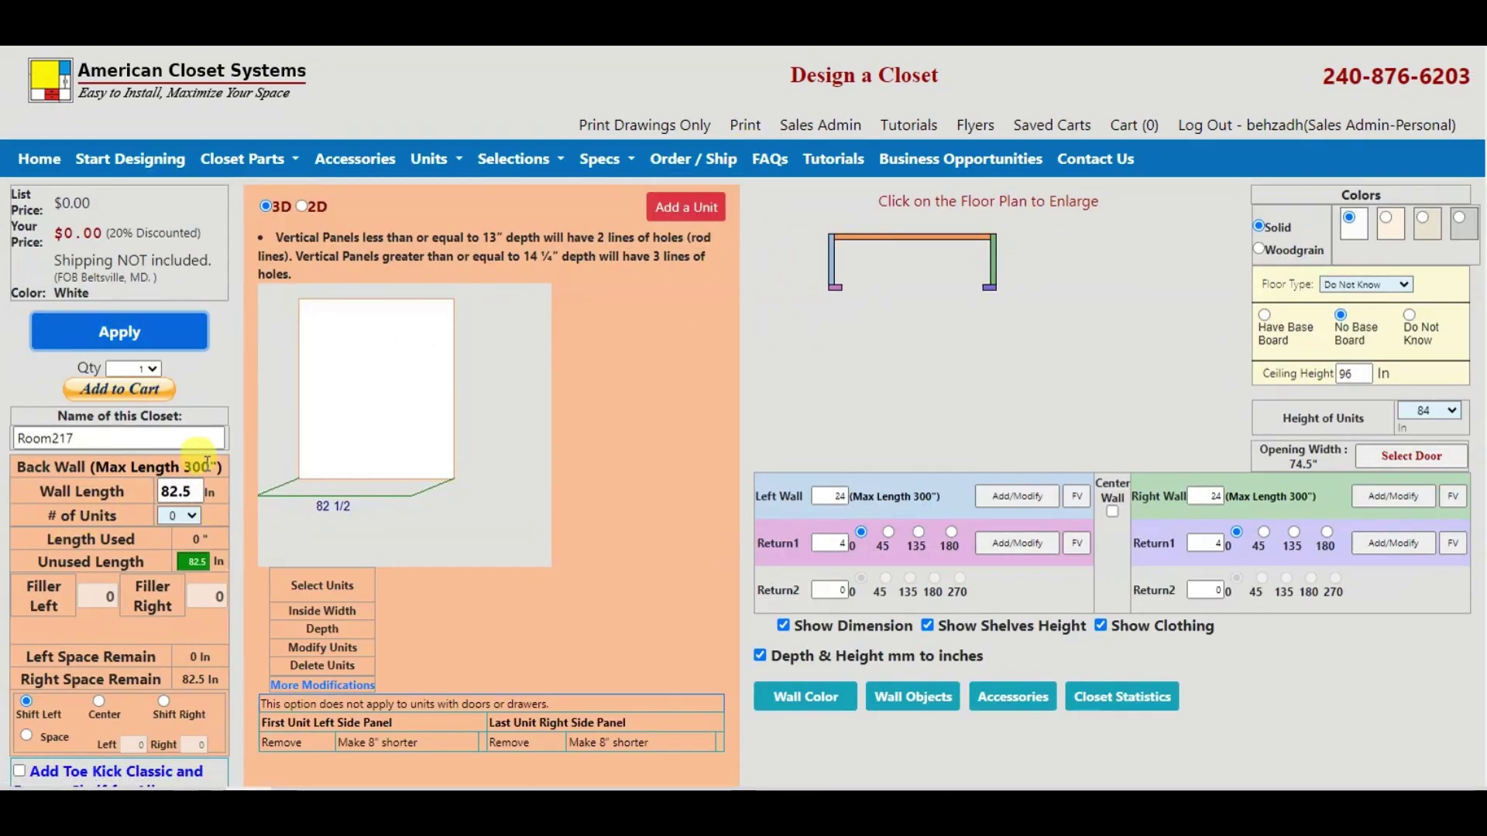
Step: Set the closet to 1 unit and show unit 1's type choices in a maximized Select Unit window
left_click(185, 516)
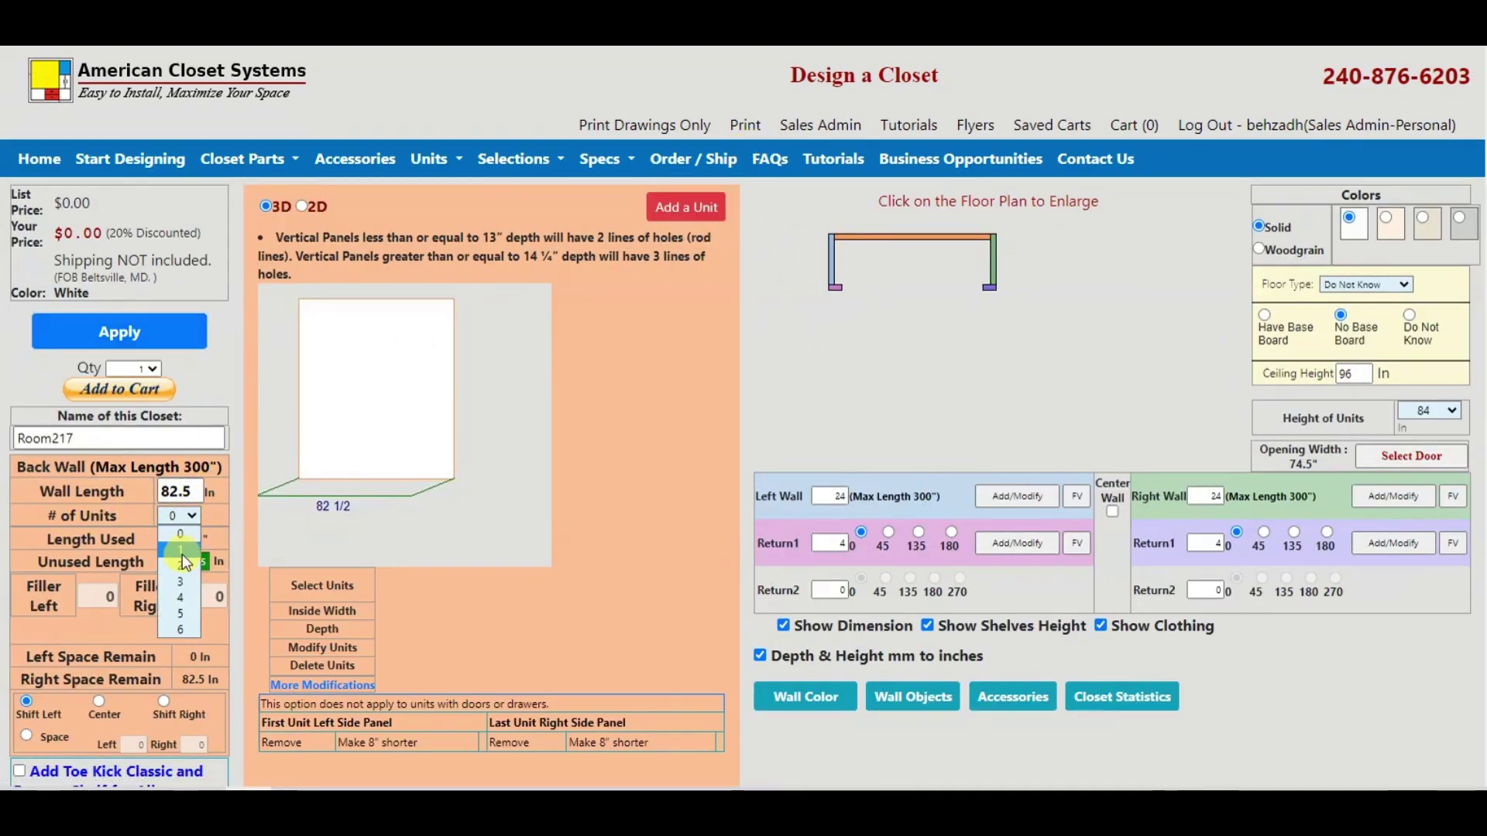
left_click(182, 551)
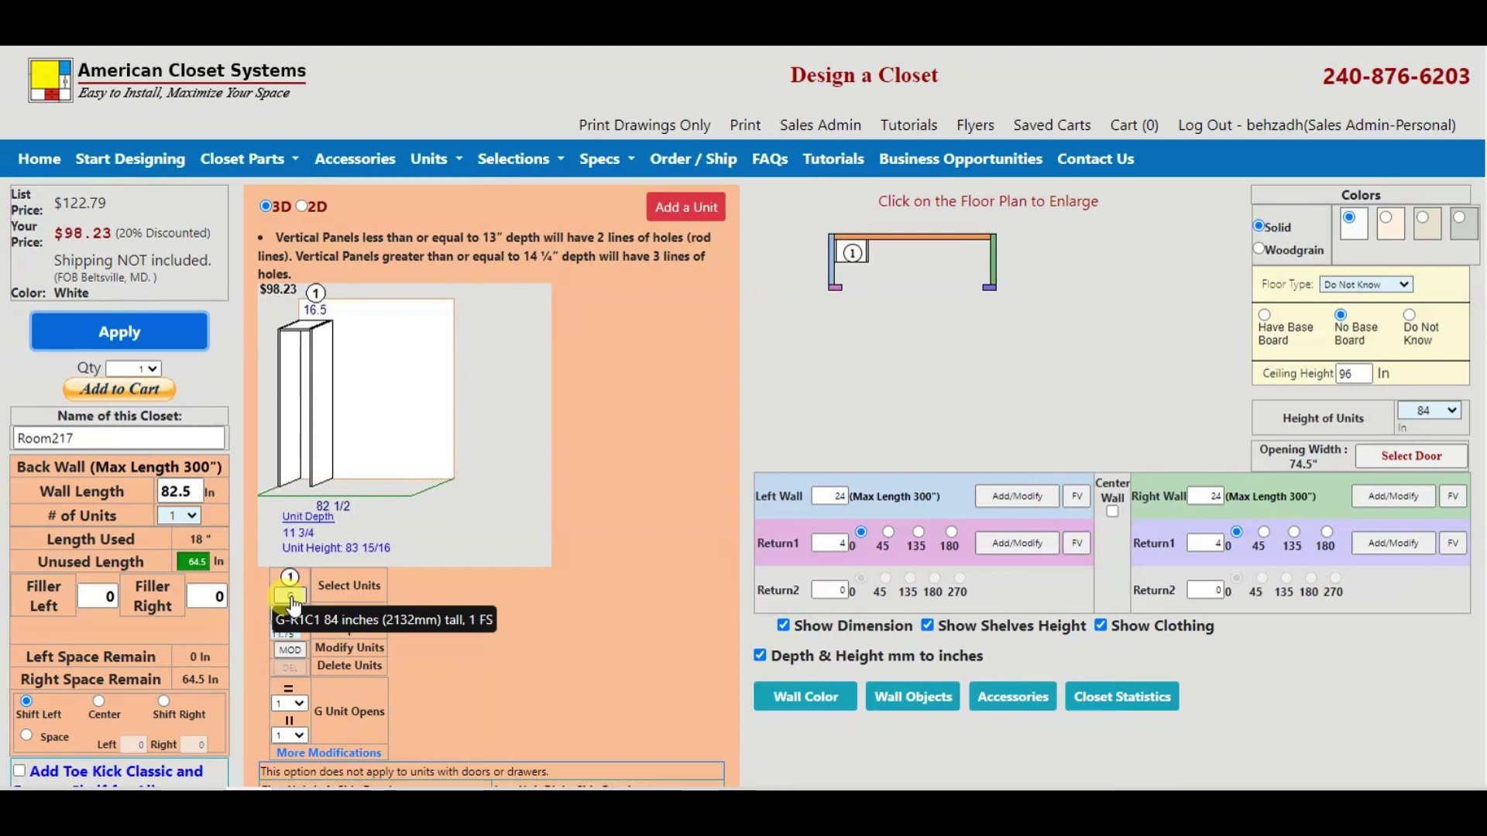
left_click(293, 601)
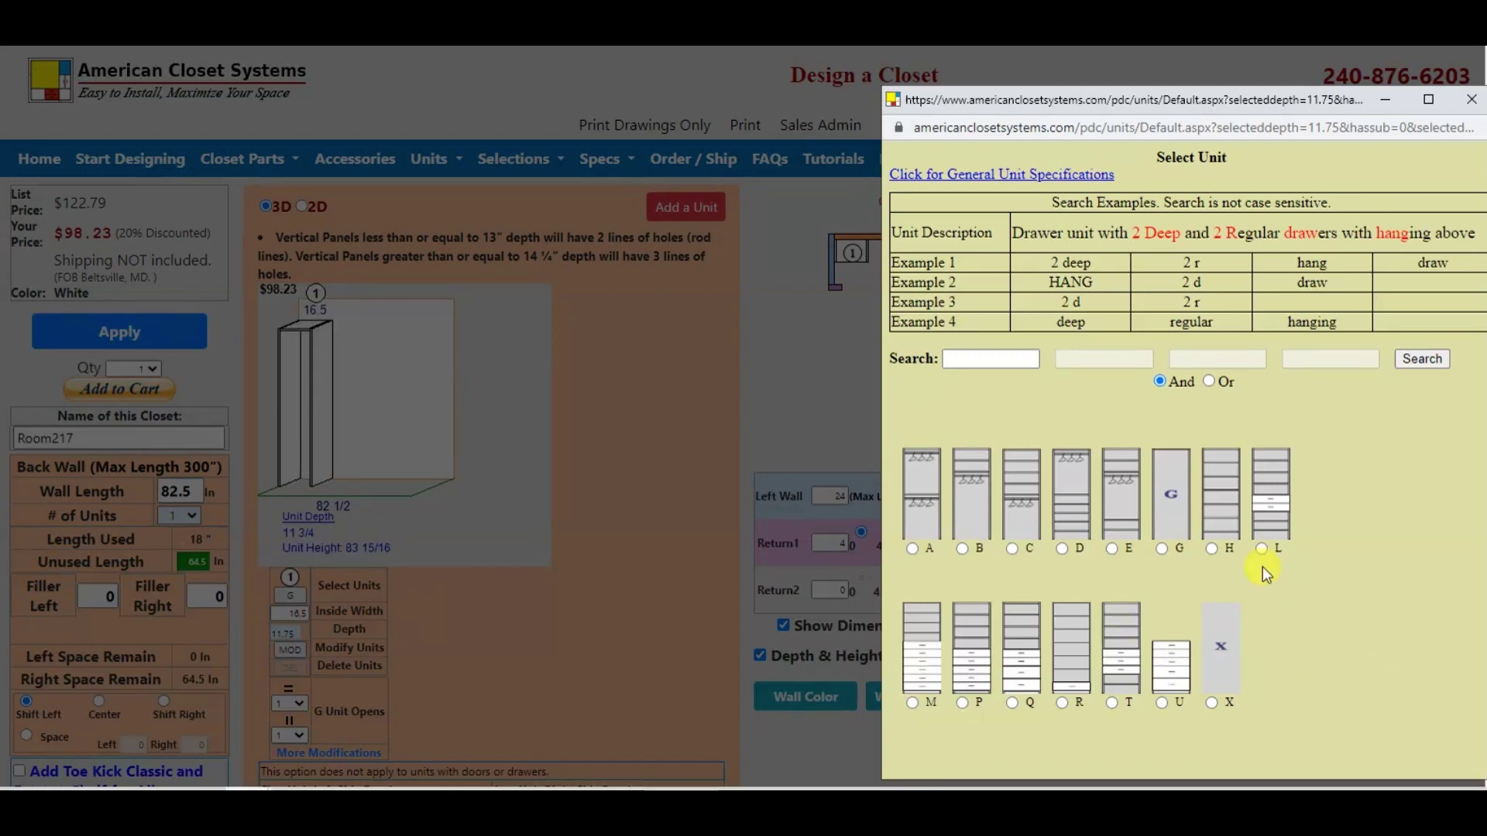
left_click(1433, 97)
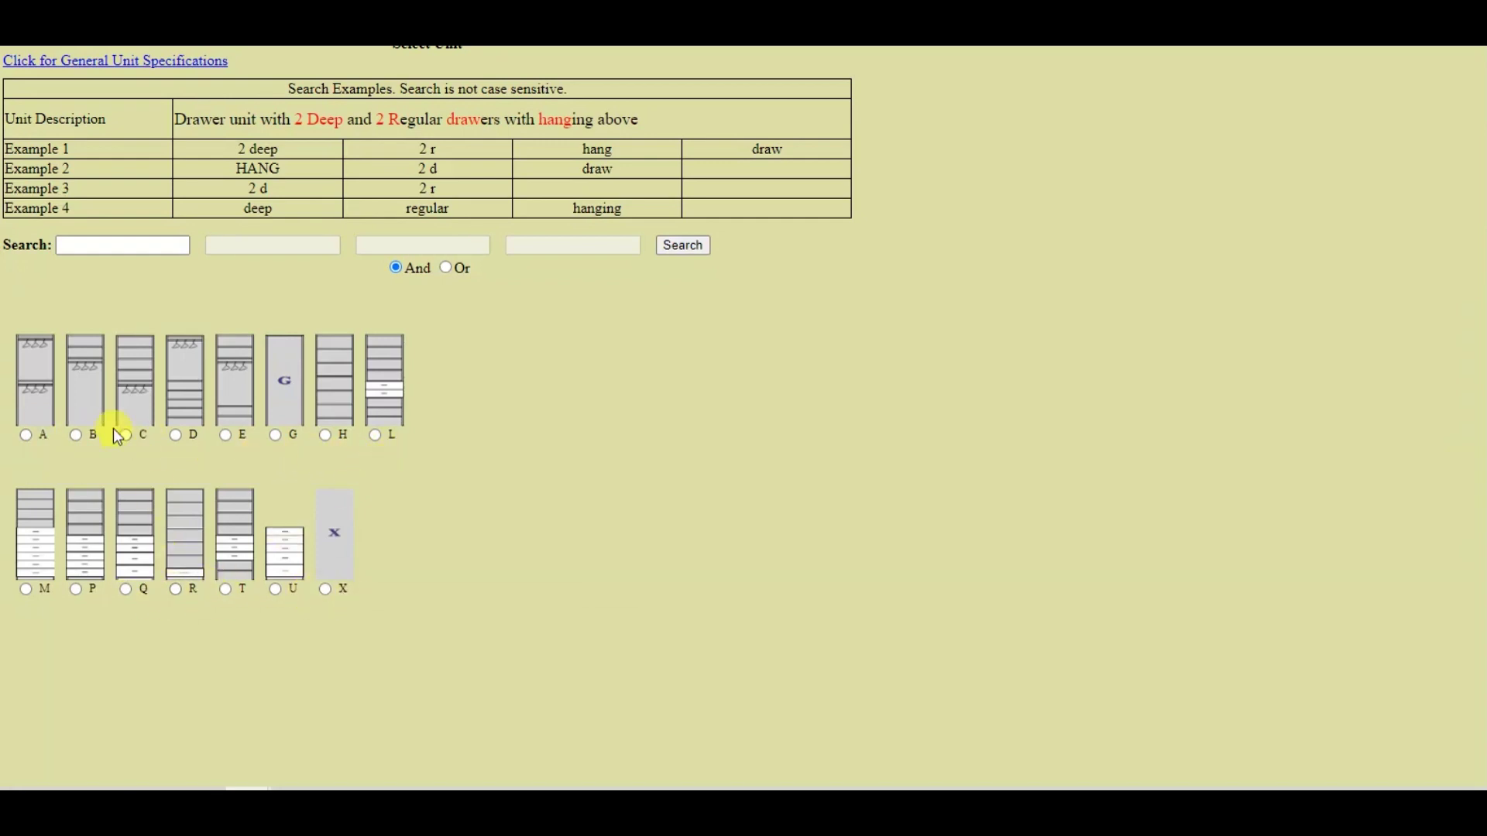
Step: Choose the Double Hanging (A) 84-inch unit type for unit 1
left_click(28, 436)
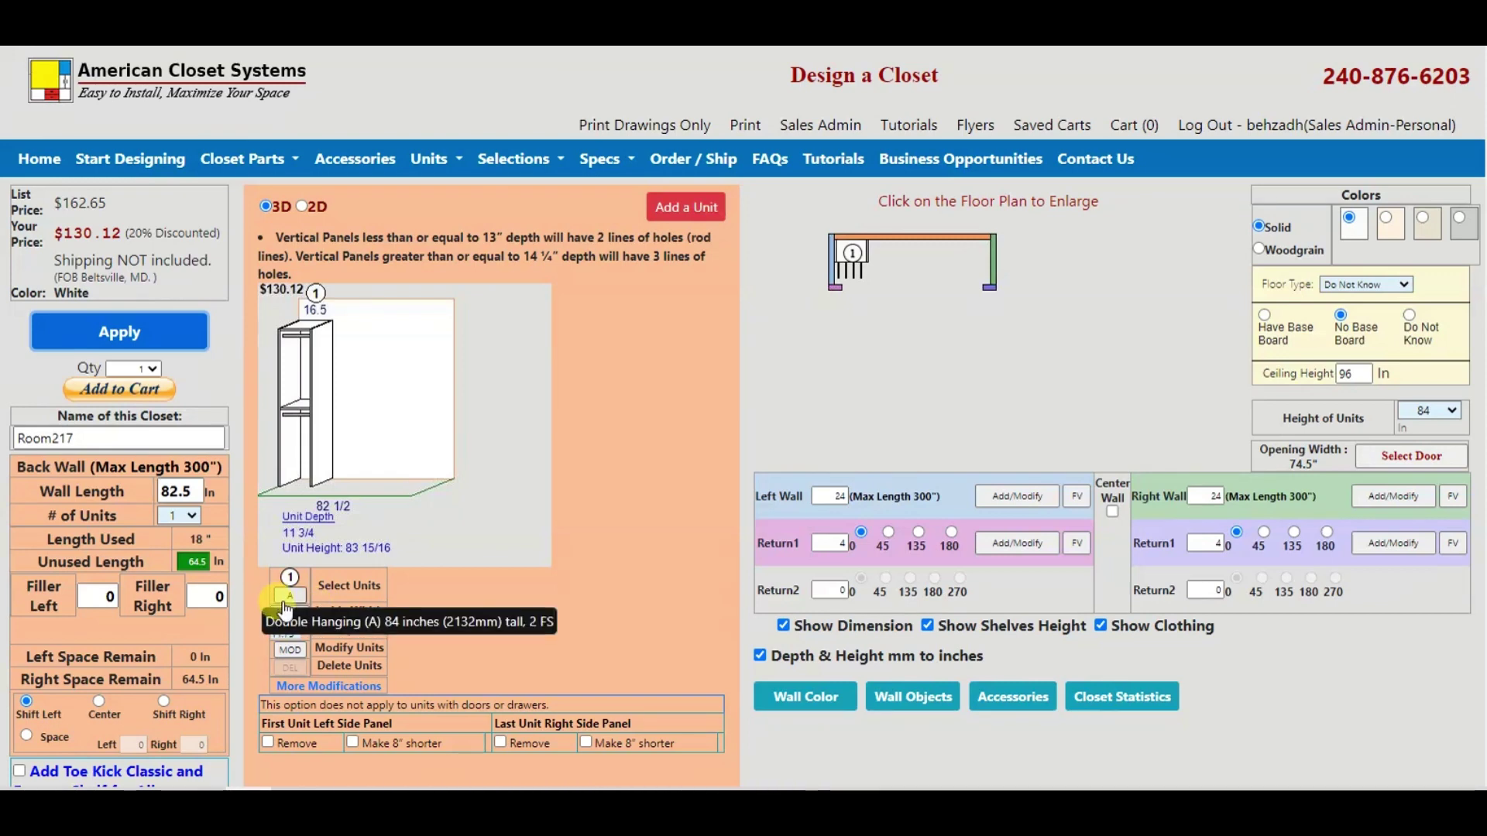
Step: Give unit 1 a 28.5-inch inside width and 14.25-inch depth, then show its A-unit modifications
left_click(288, 615)
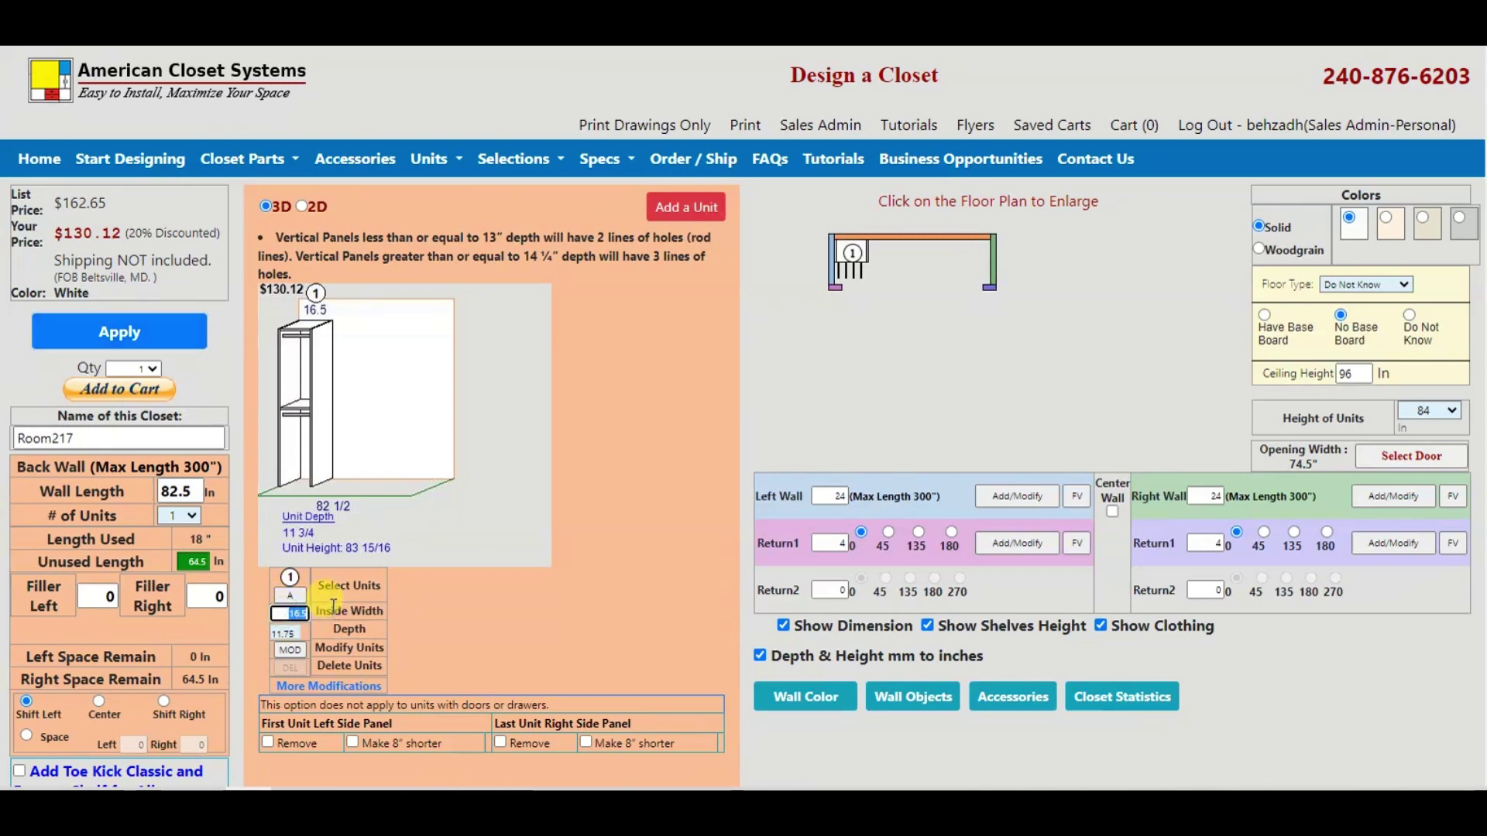
type("28")
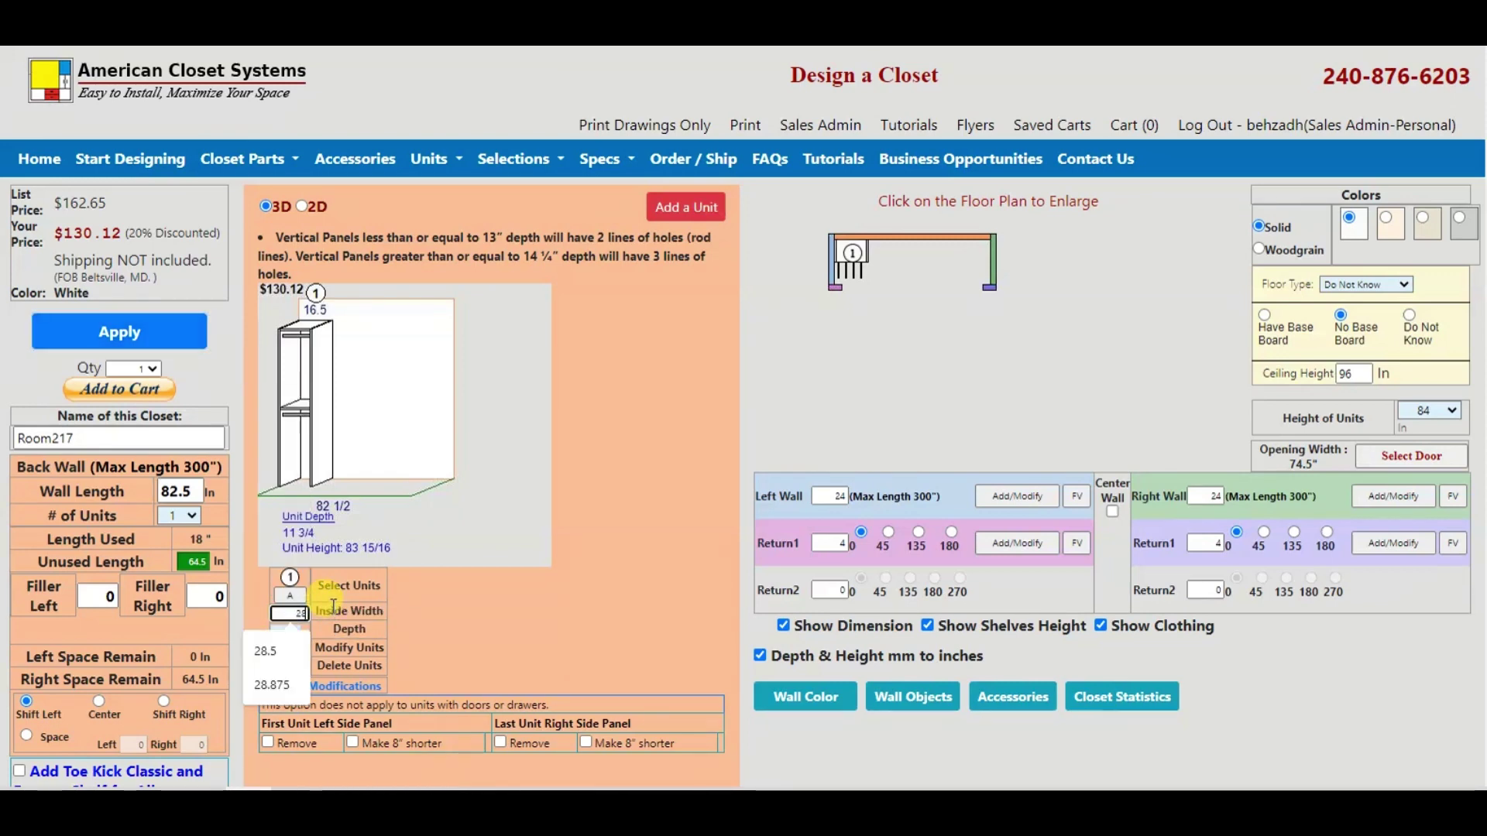
left_click(267, 651)
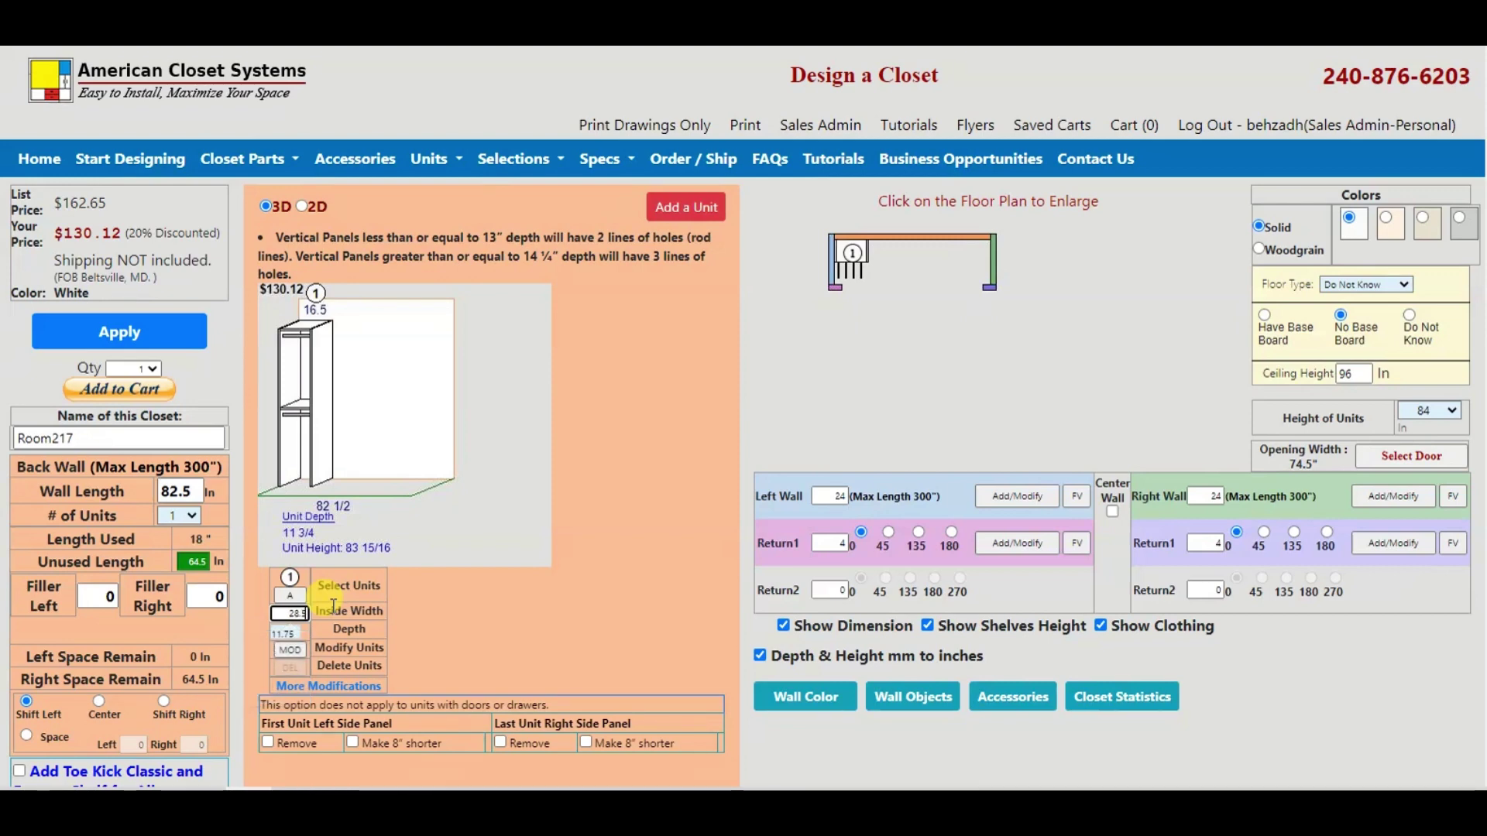
left_click(294, 635)
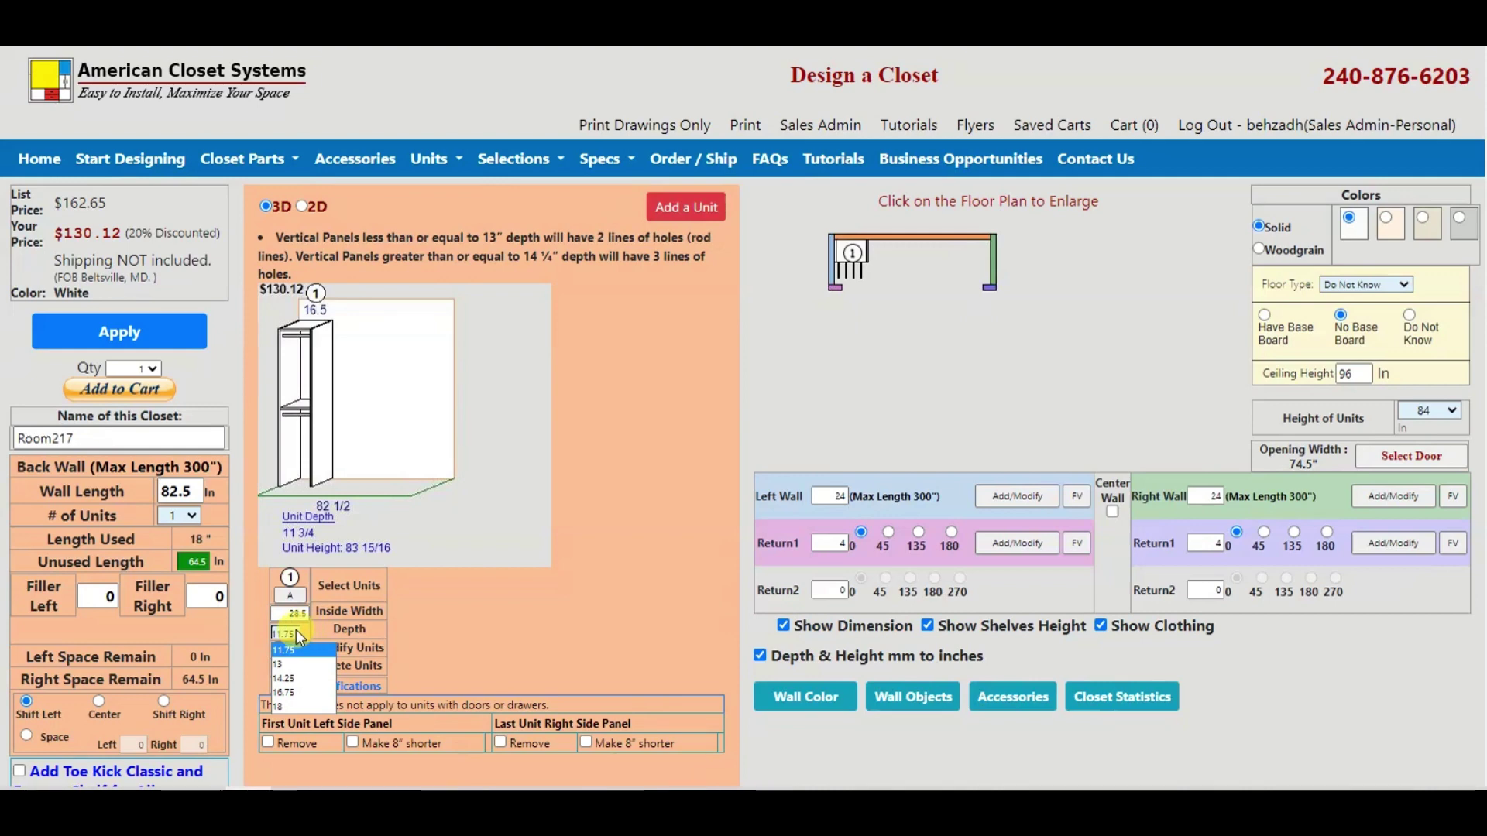
left_click(290, 679)
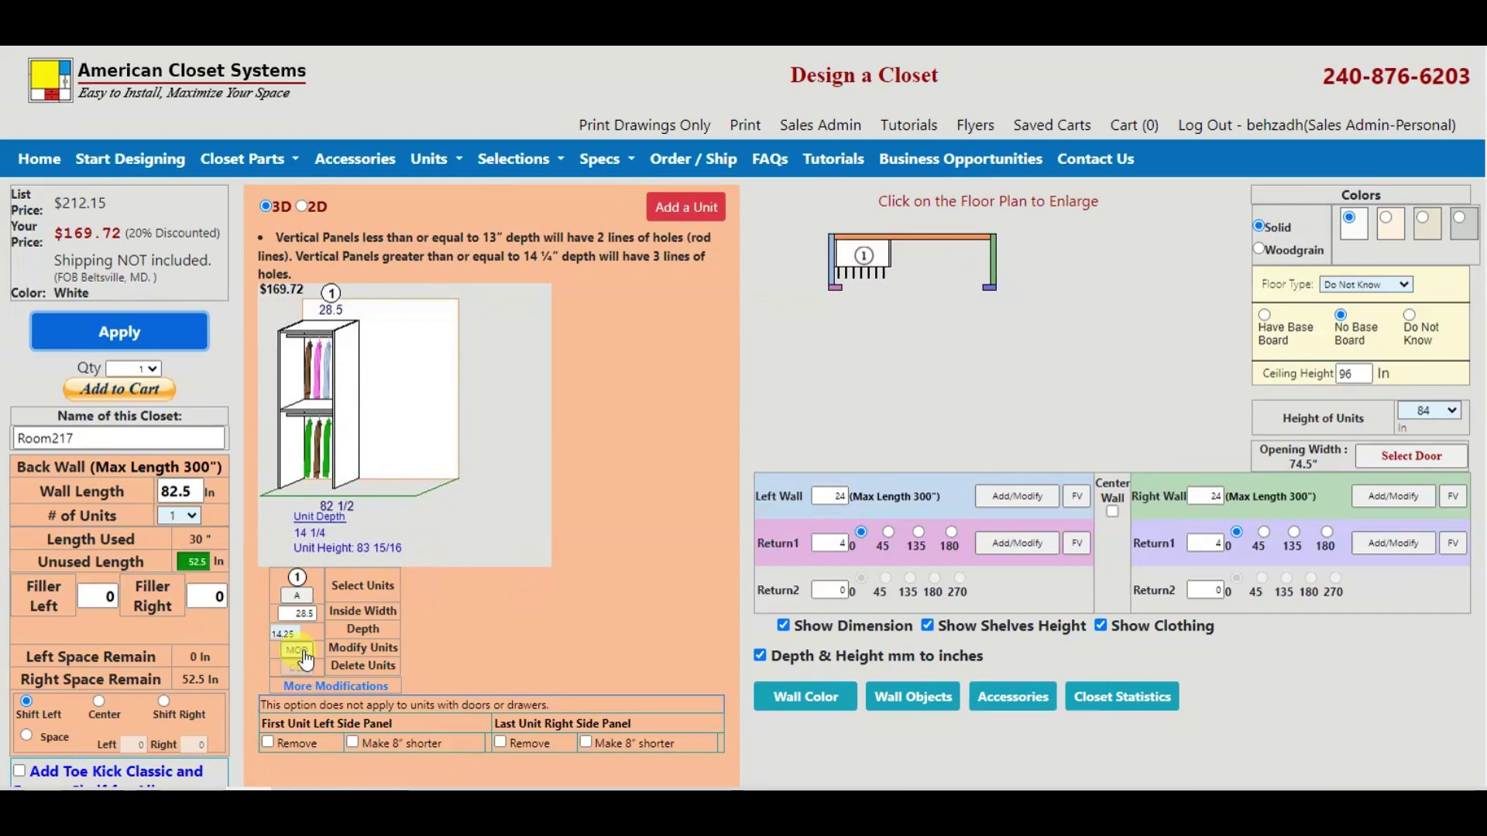
left_click(304, 652)
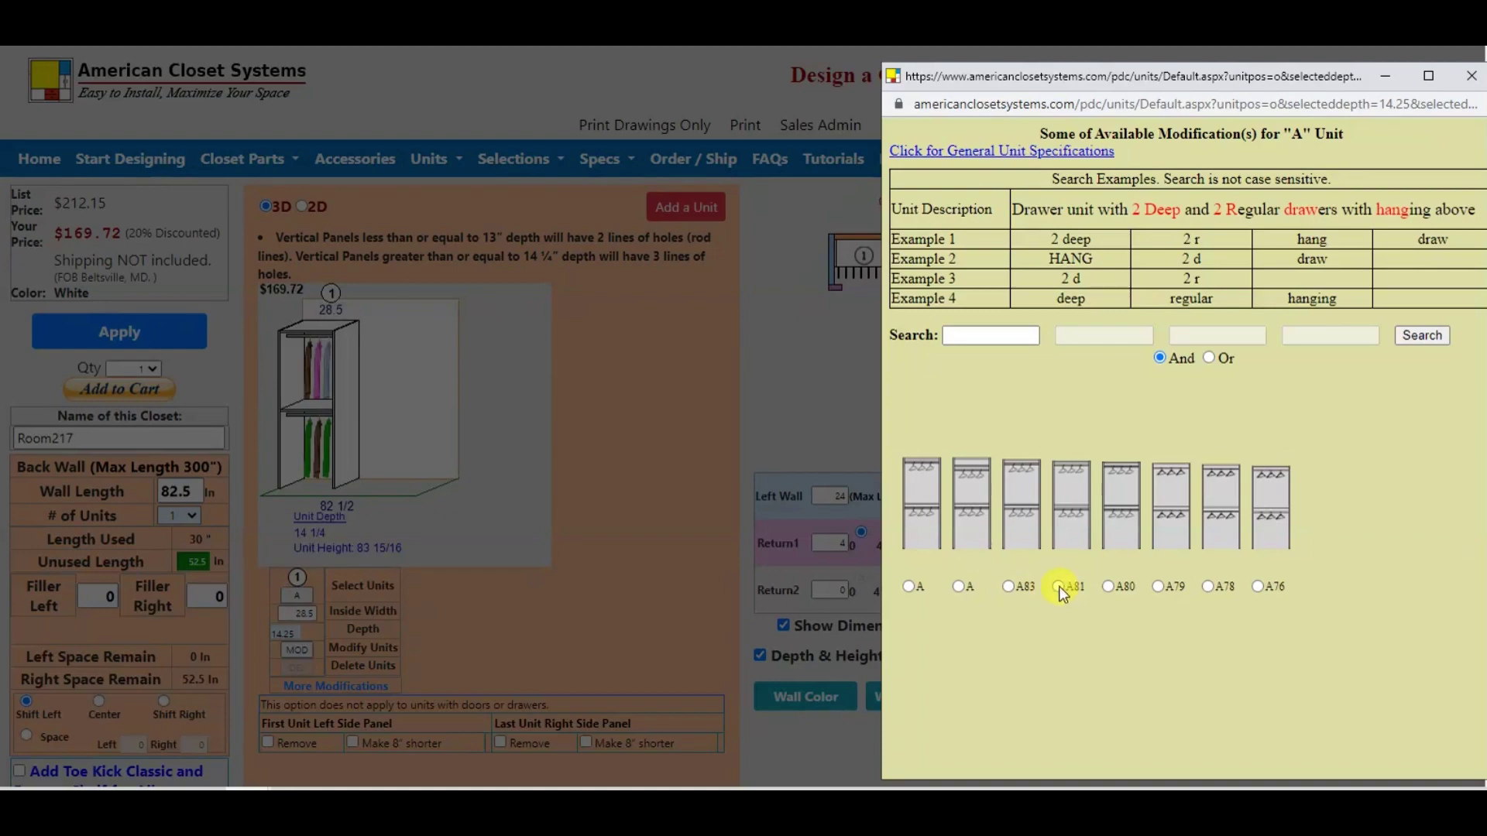
Step: Switch unit 1 to the A81 modification, dropping the discounted price to $166.97
left_click(1058, 586)
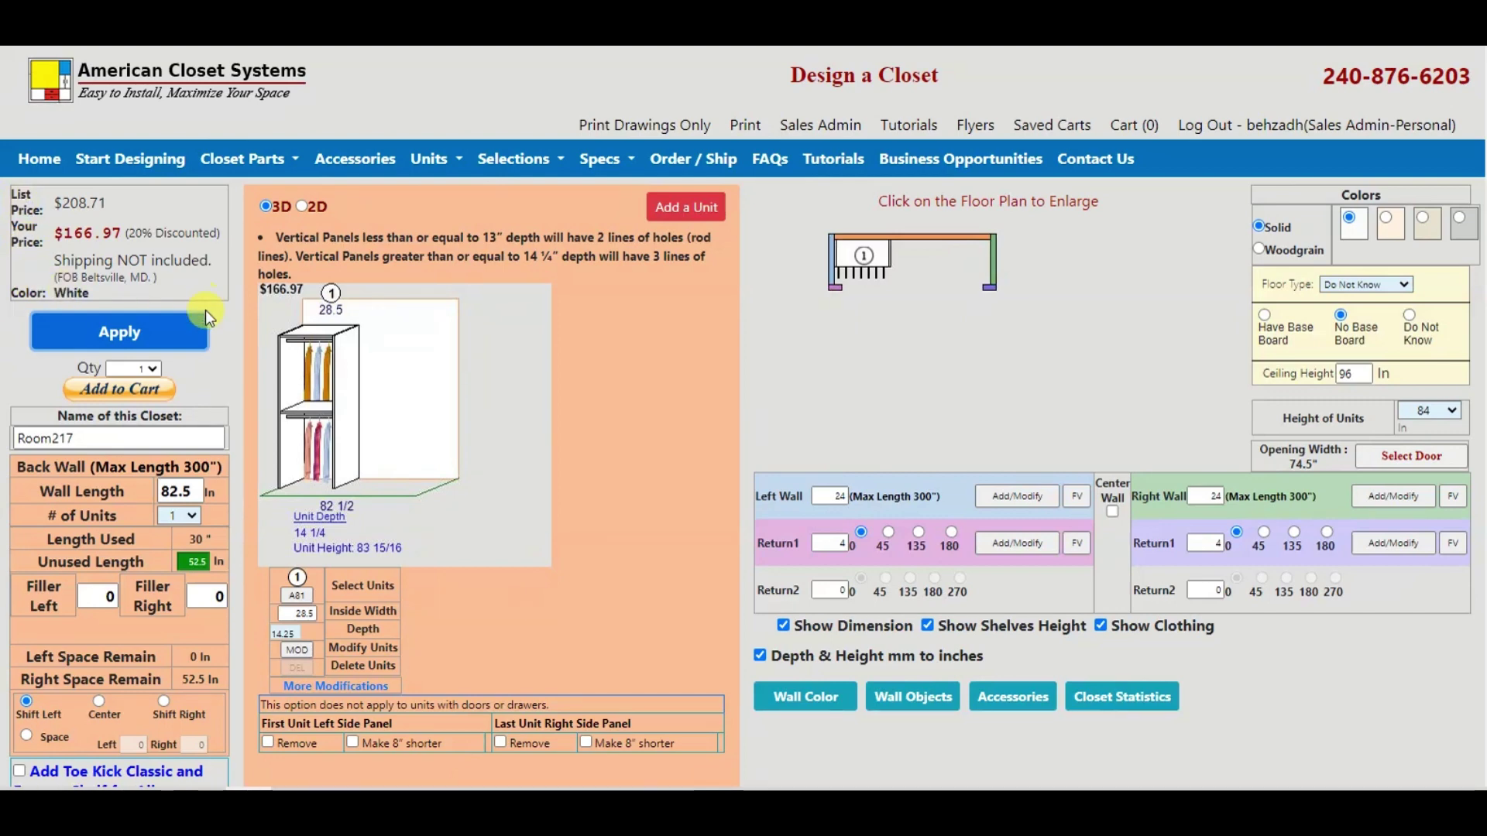
Step: Add and apply a Toe Kick to unit 1 from More Modifications
left_click(339, 687)
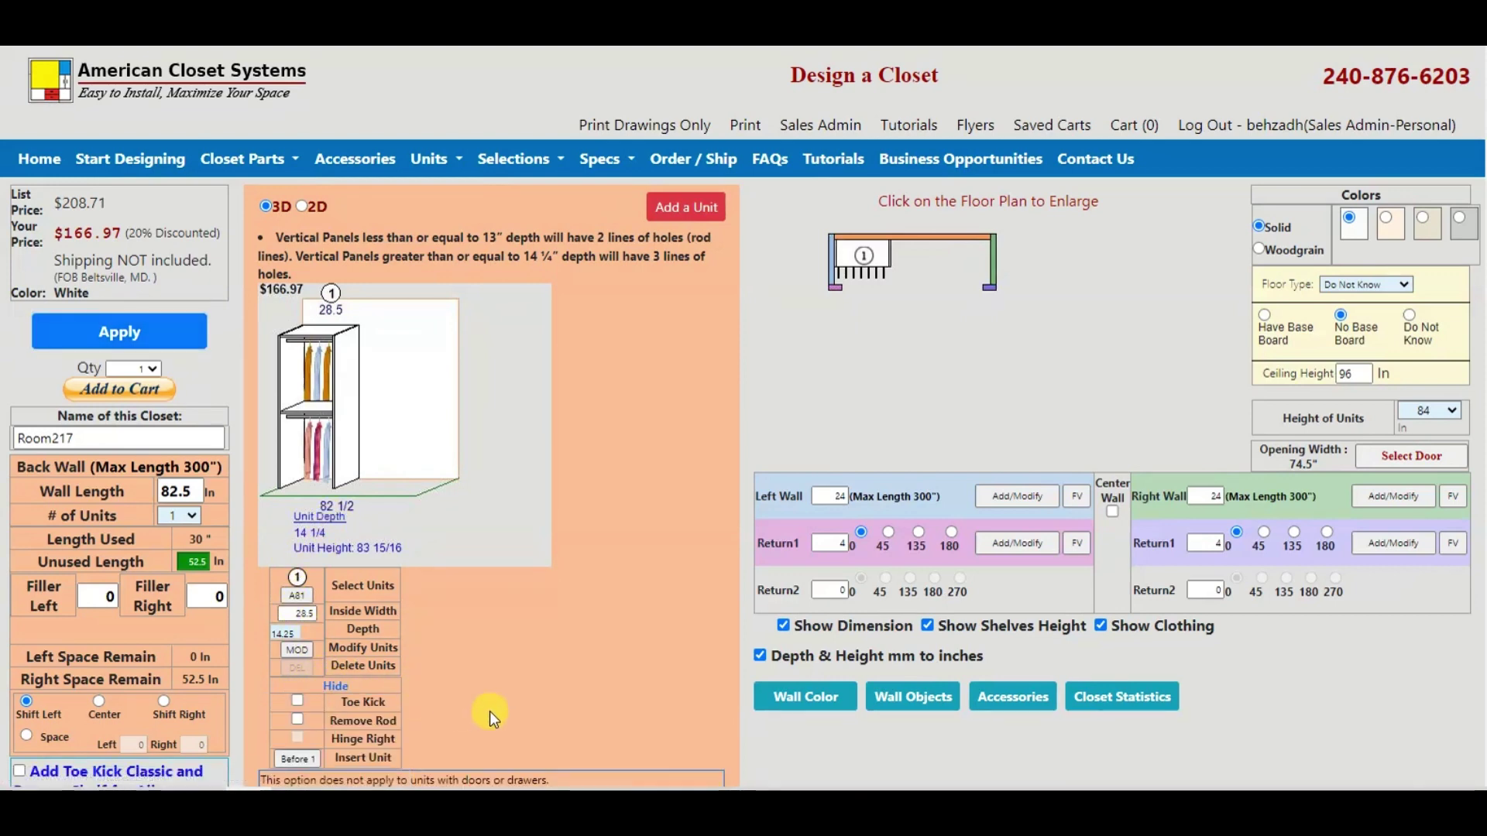
left_click(297, 701)
left_click(128, 333)
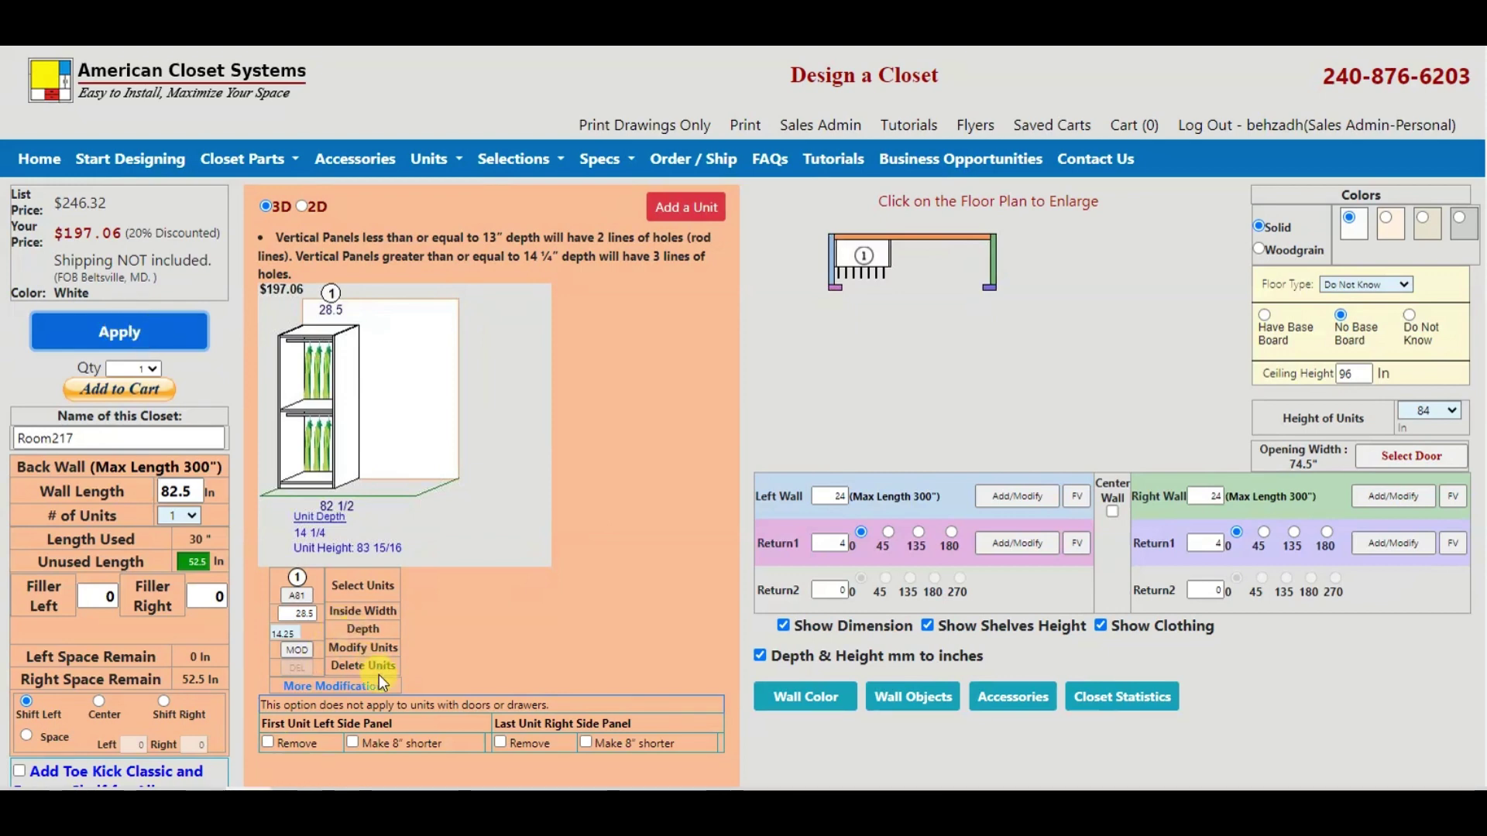
Step: Add the Room217 closet to the cart at $197.06 and start naming the cart
left_click(340, 687)
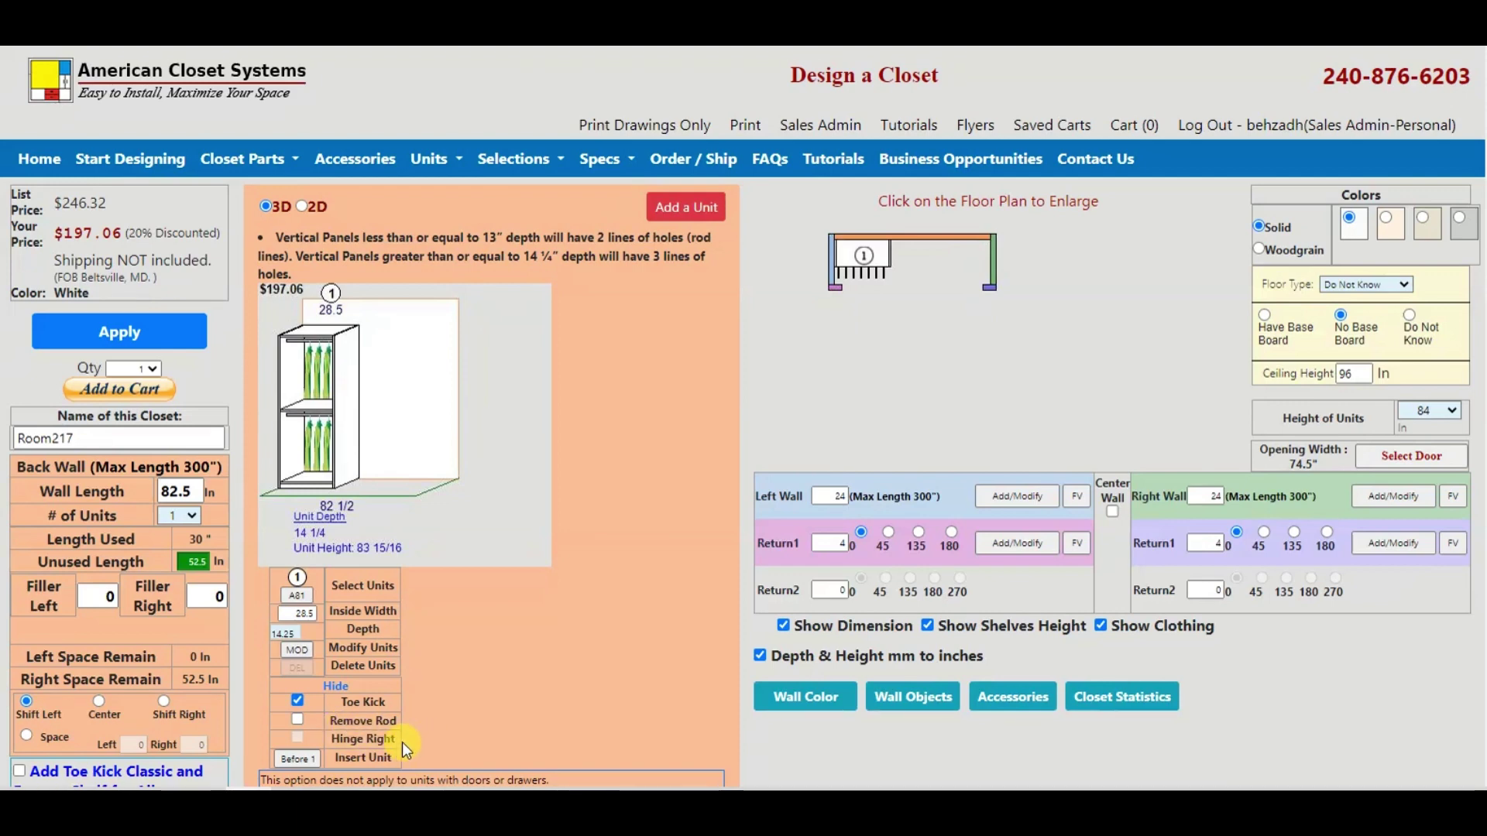
left_click(116, 388)
left_click(234, 196)
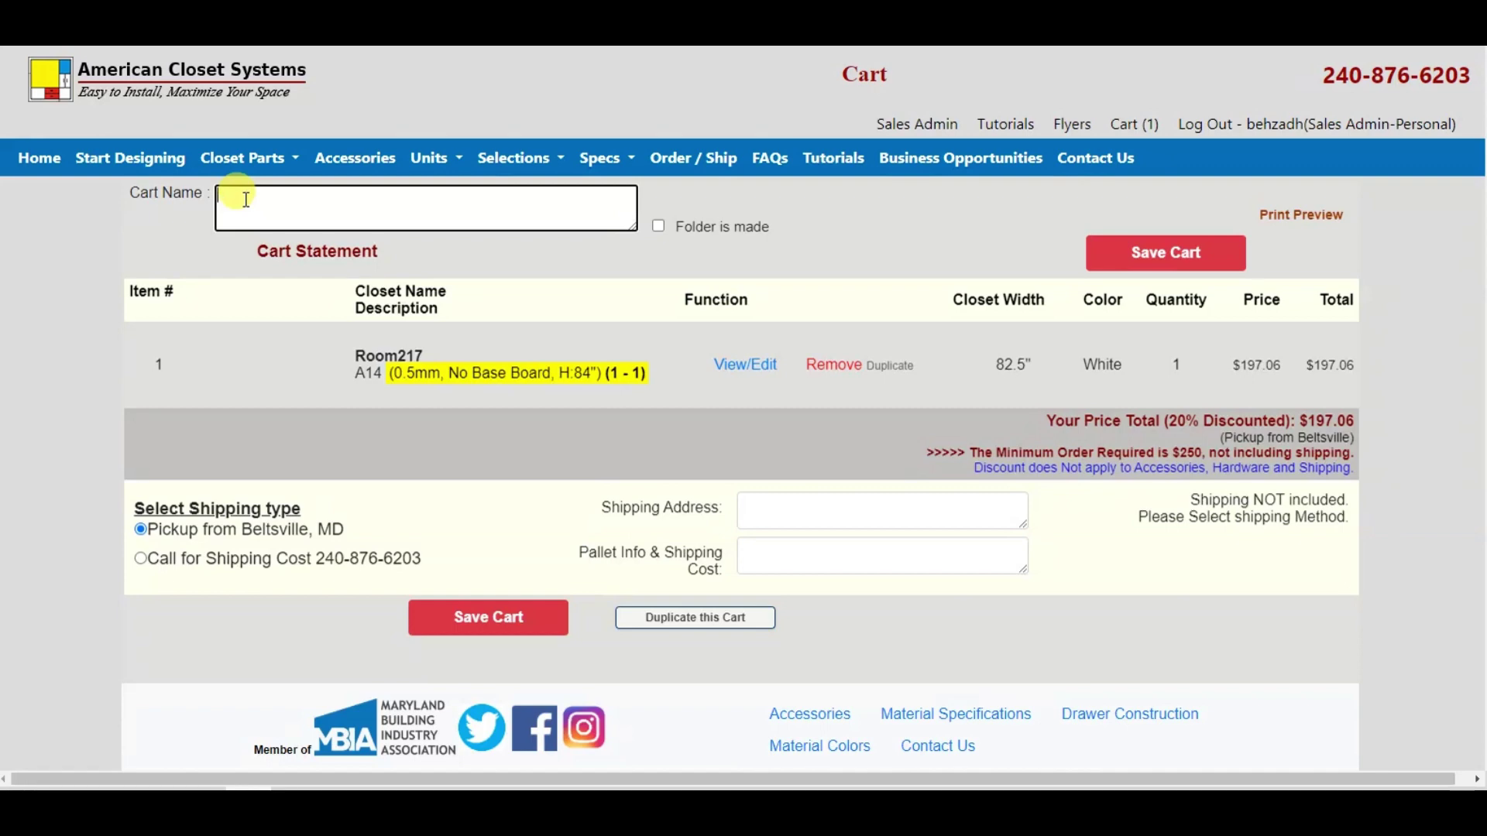
Step: Name the cart 'abouy units and modification' and save it
type("abcut")
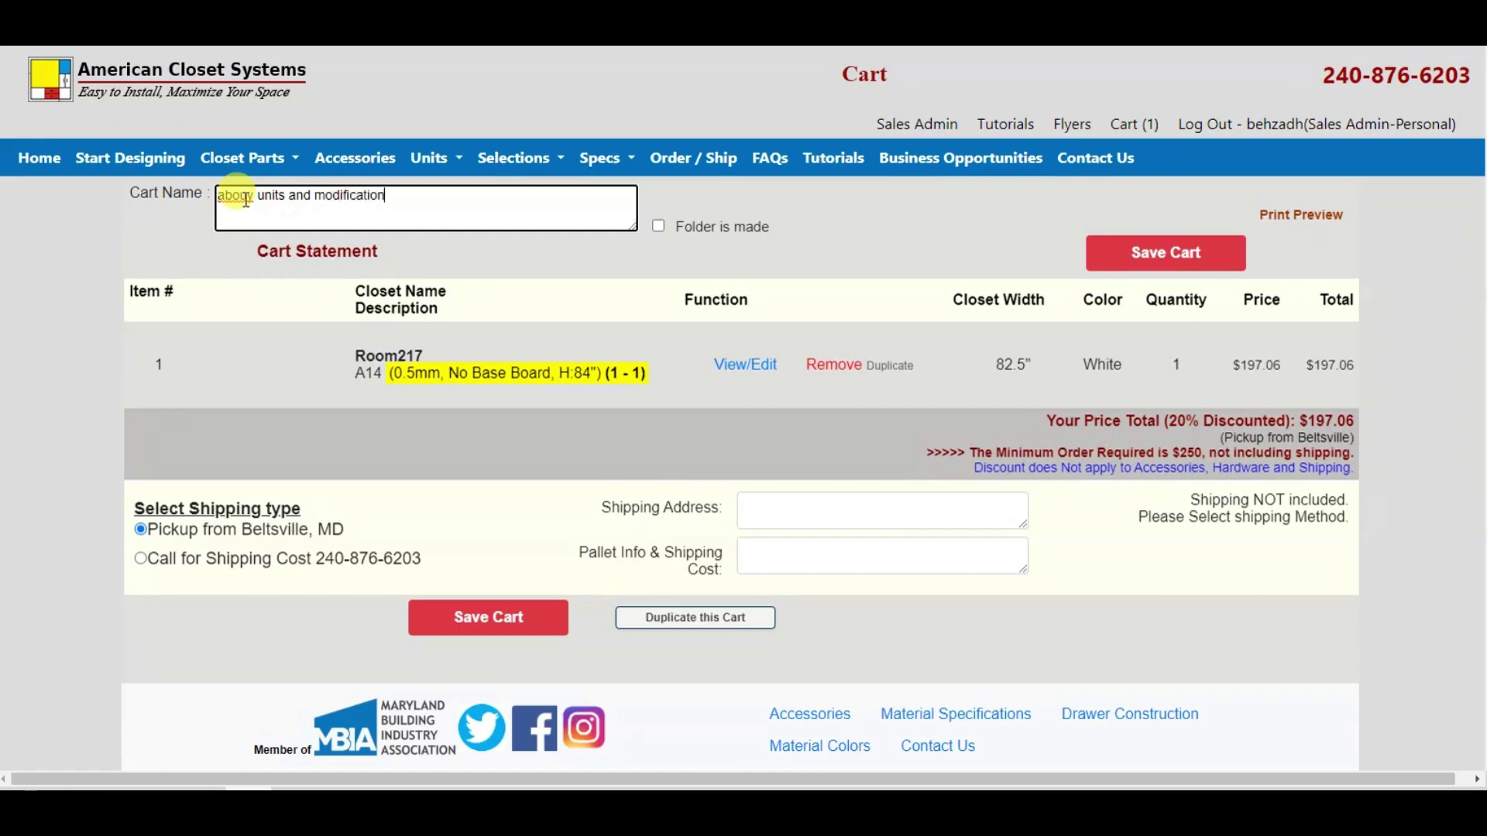
left_click(1098, 266)
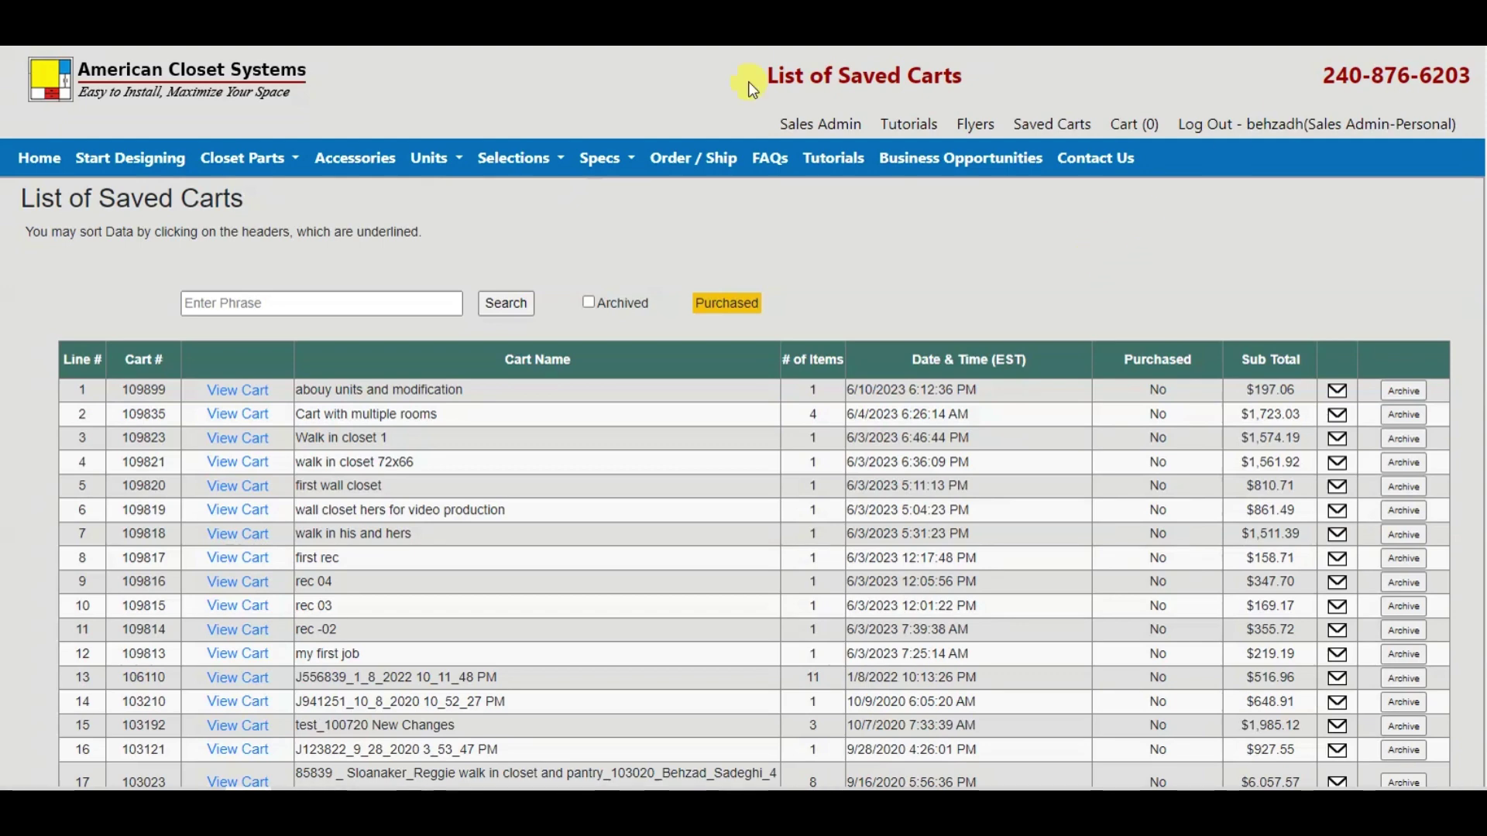
Step: Reopen the saved 'abouy units and modification' cart's items for editing
left_click(225, 398)
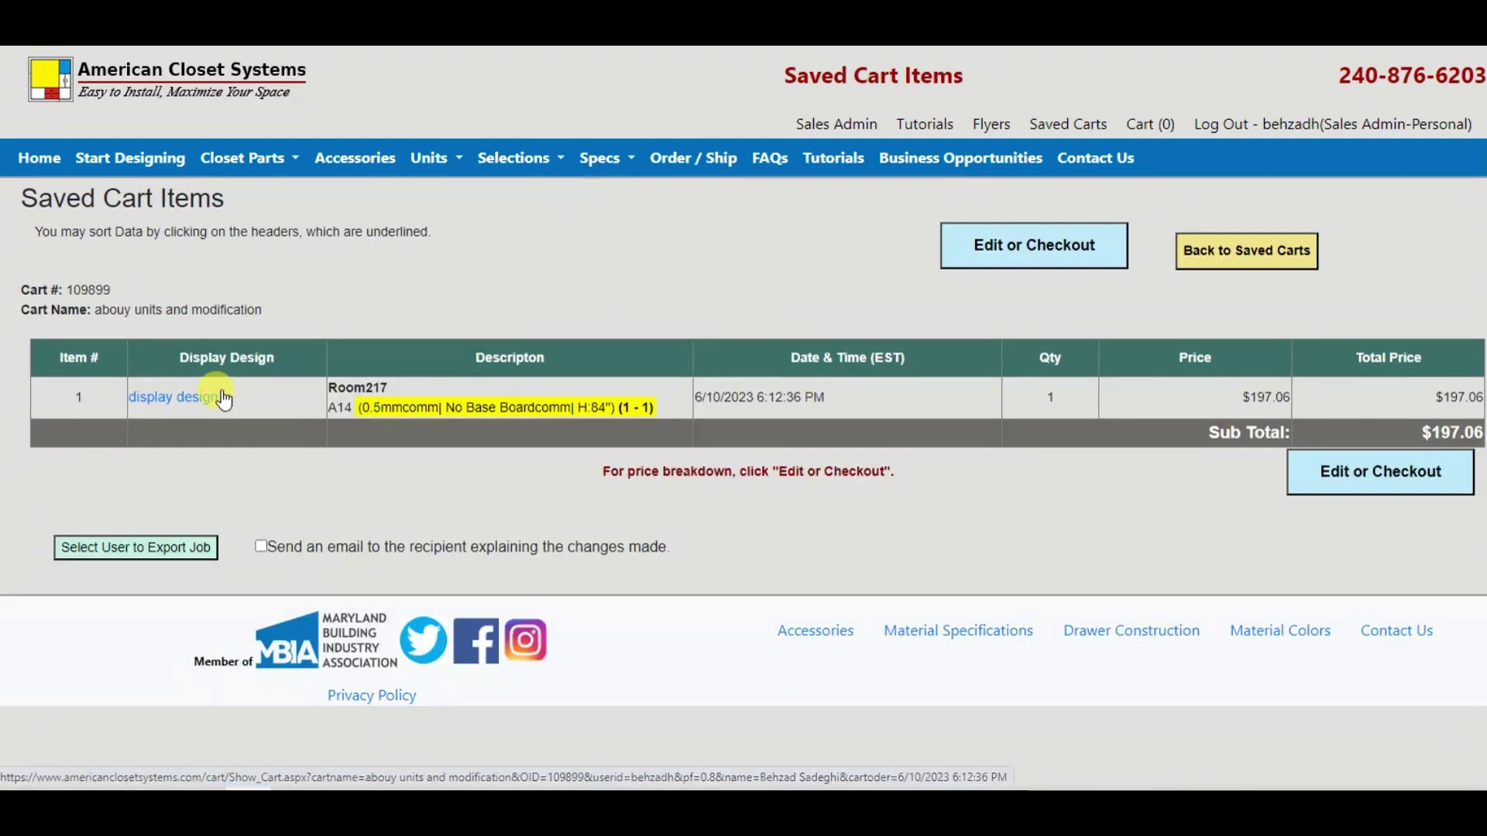
left_click(1299, 486)
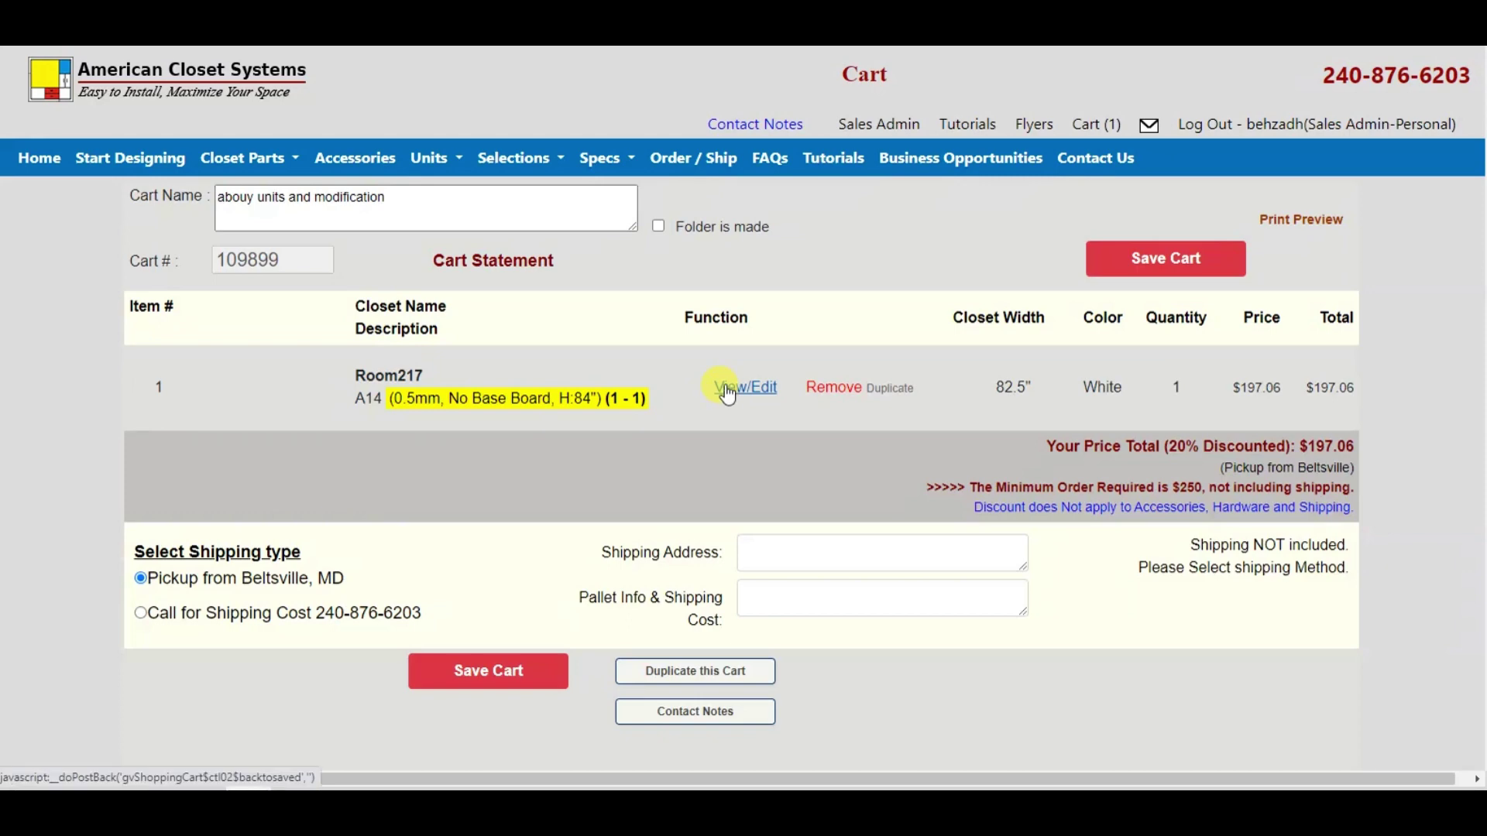
Step: Reopen the Room217 design, set unit height to 86 1/2 accepting the warning, and show unit 1's modifications
left_click(729, 391)
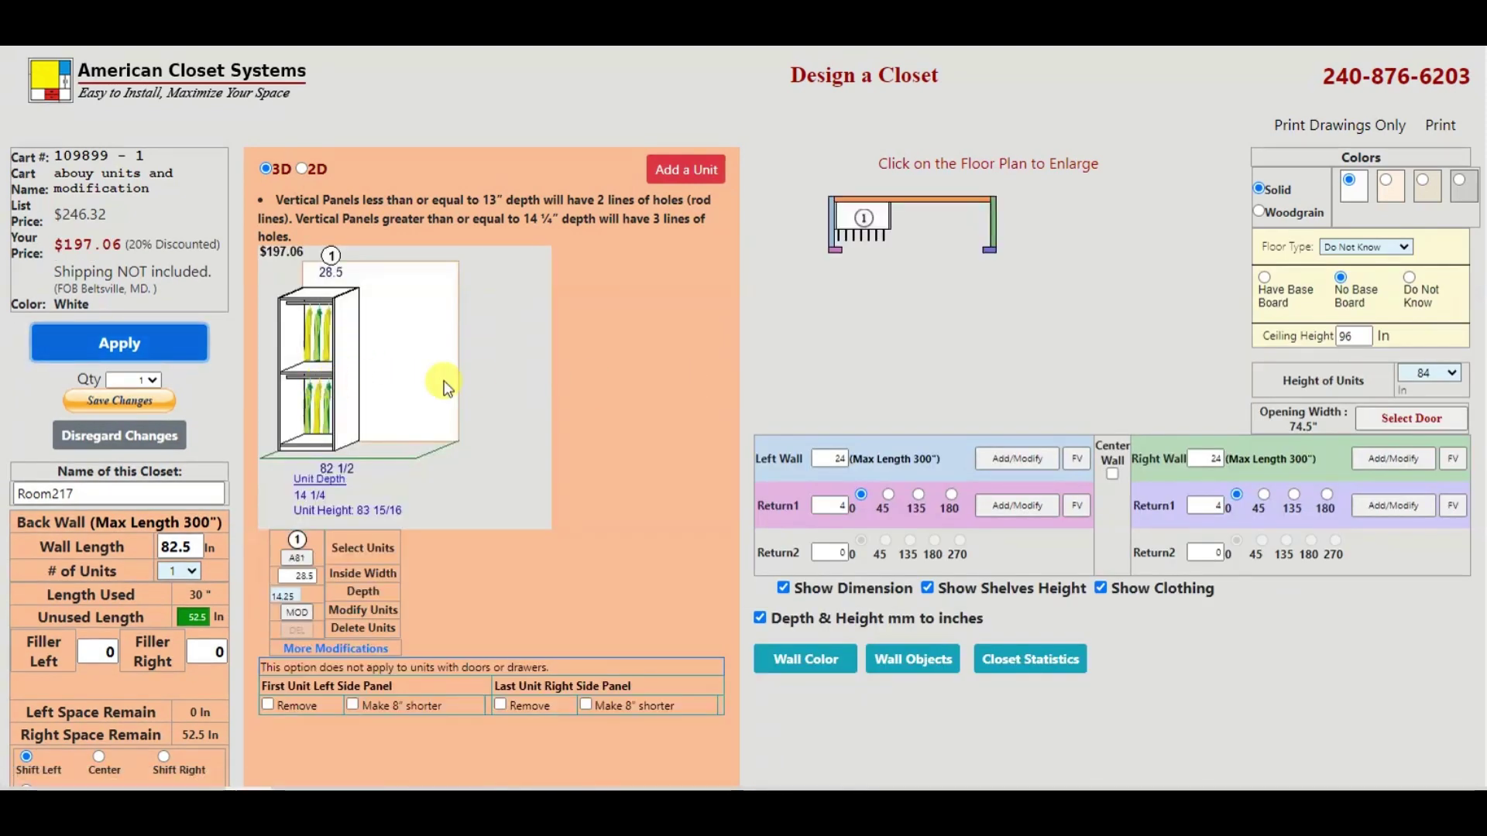
left_click(1455, 377)
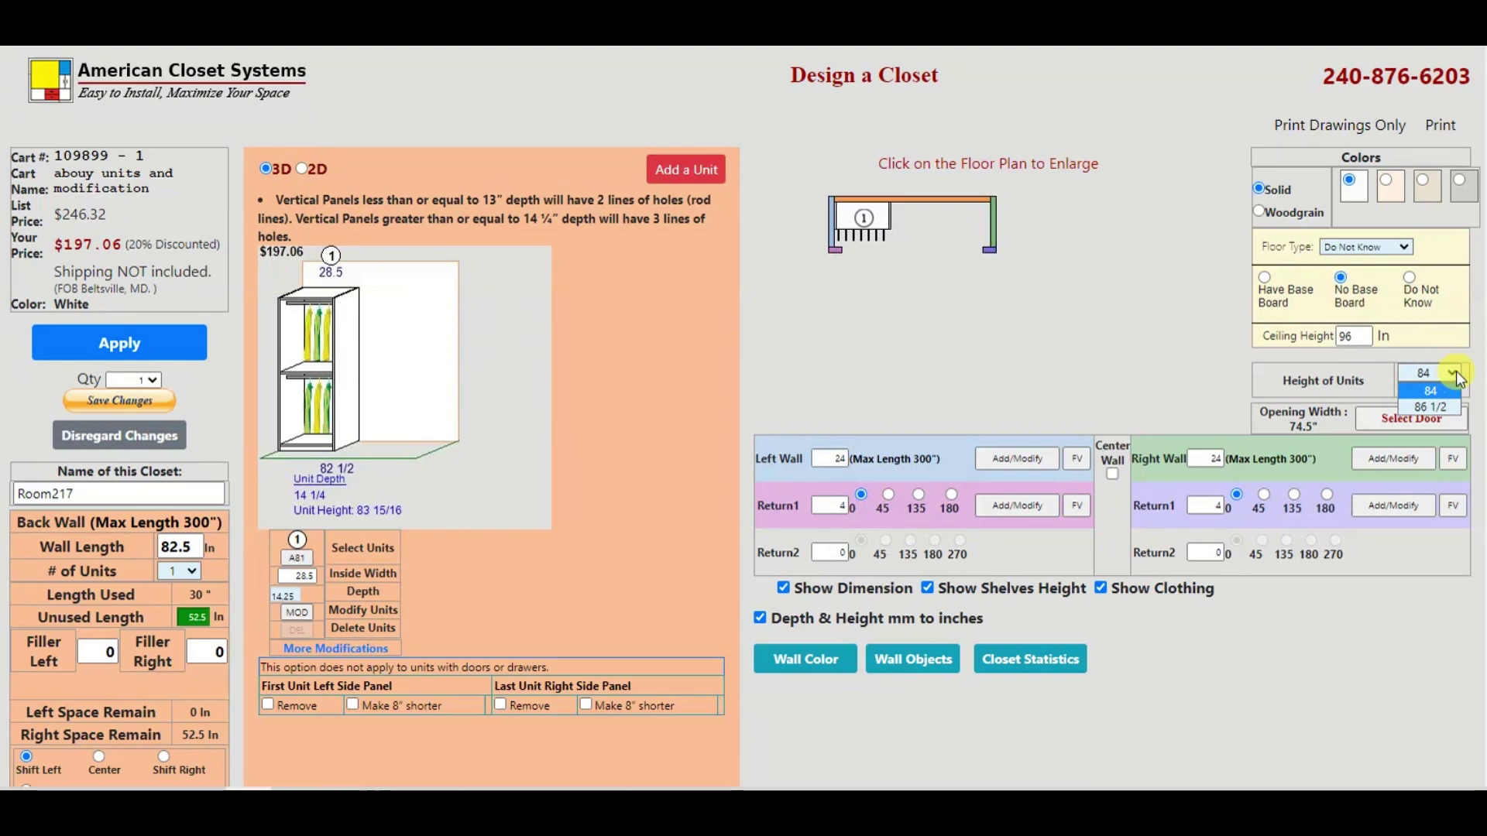
left_click(1442, 407)
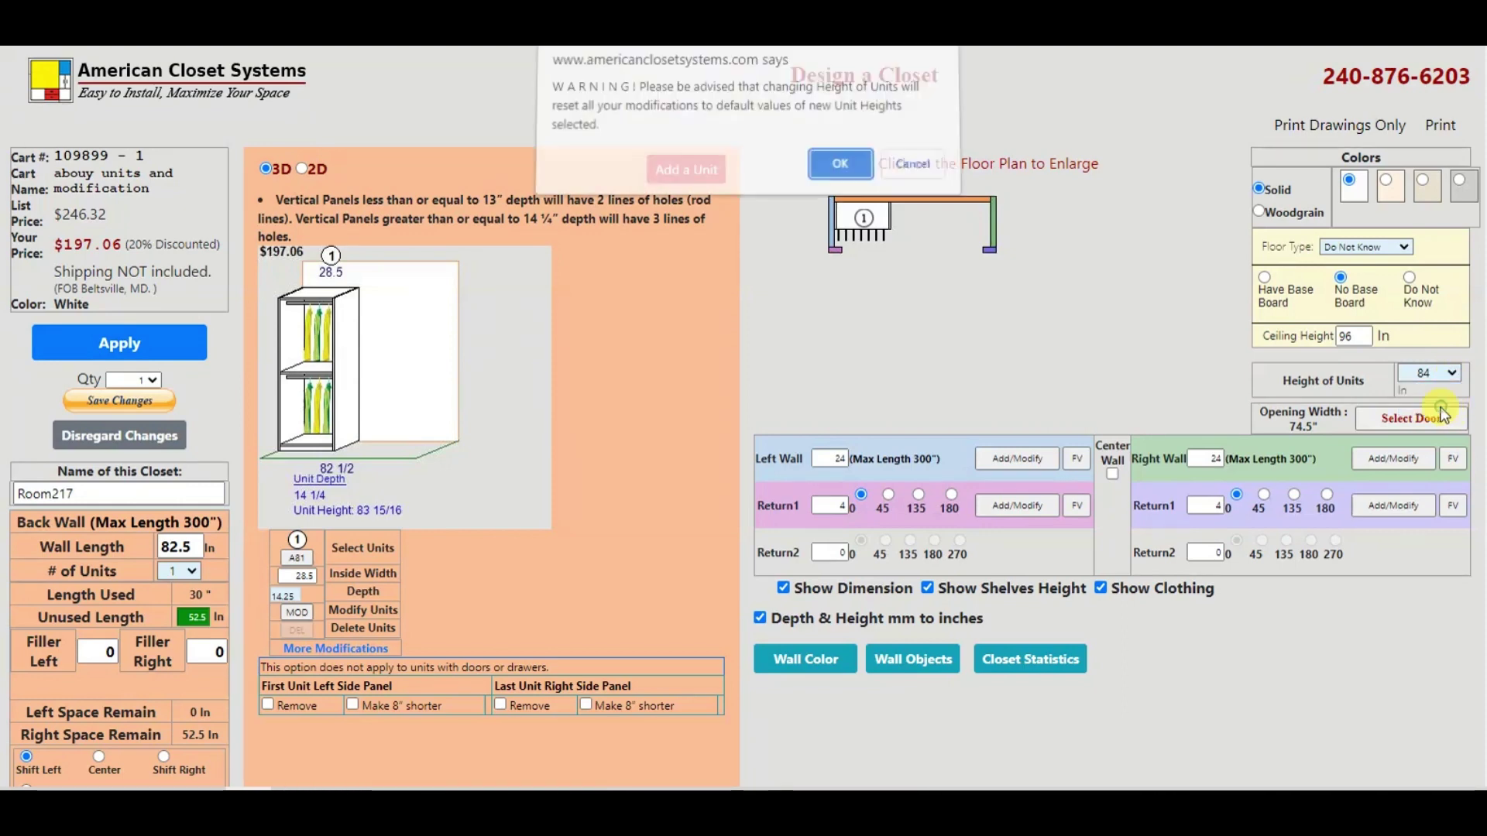
left_click(843, 164)
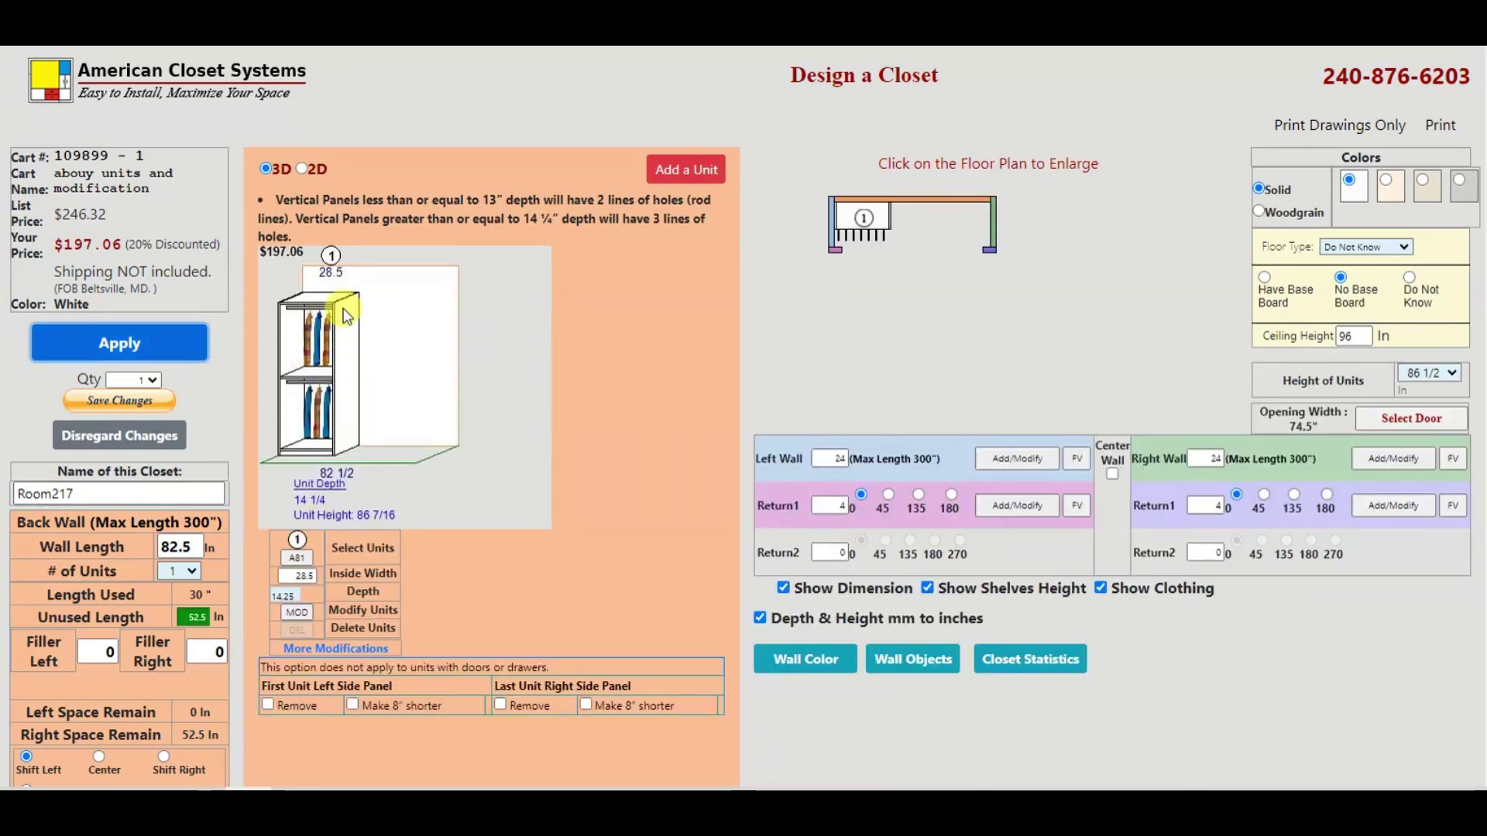
left_click(297, 616)
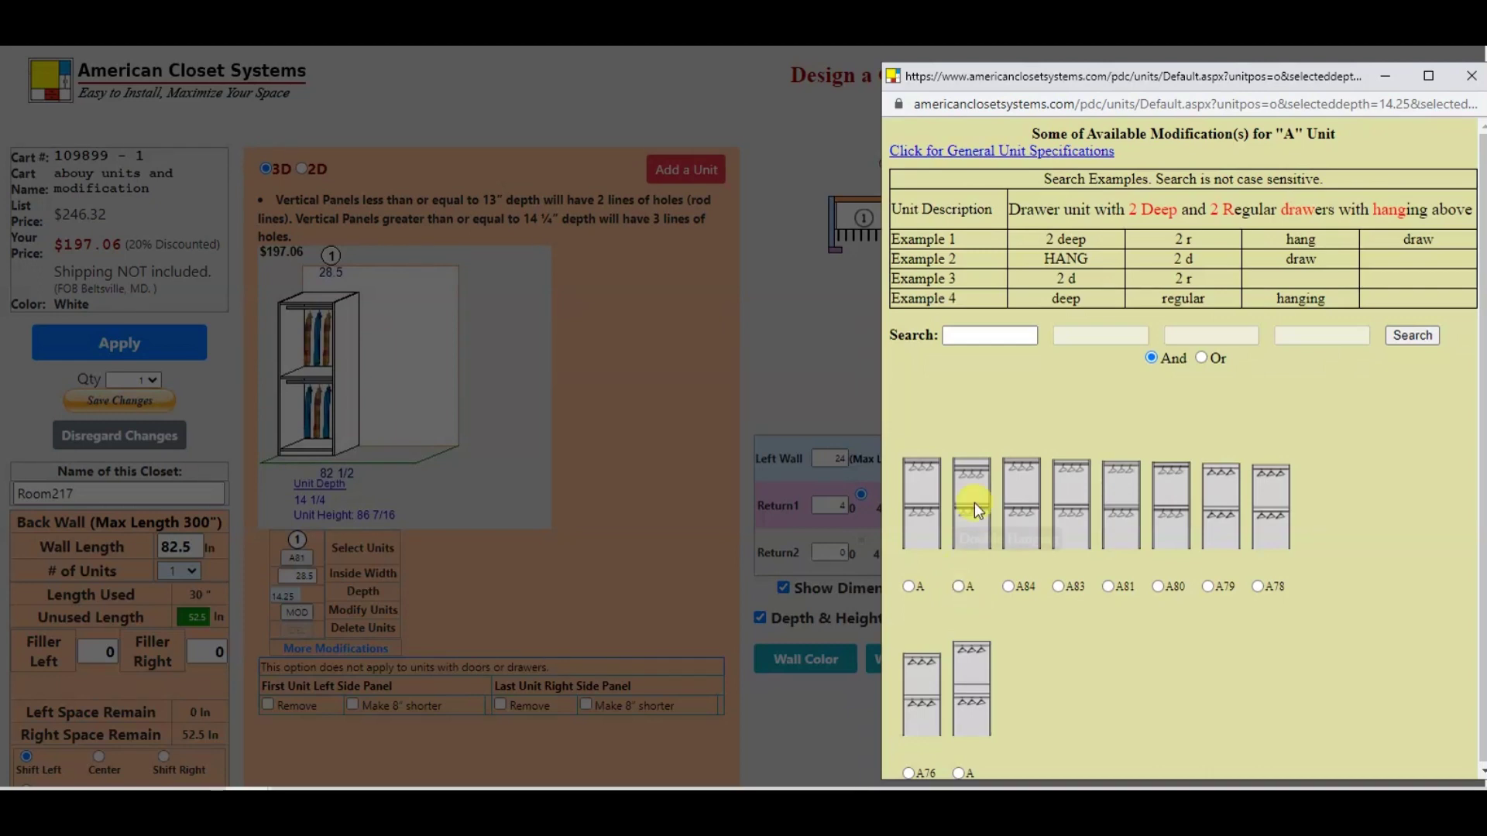
Step: Apply the plain A double-hanging modification to unit 1, bringing the price to $227.15
left_click(964, 588)
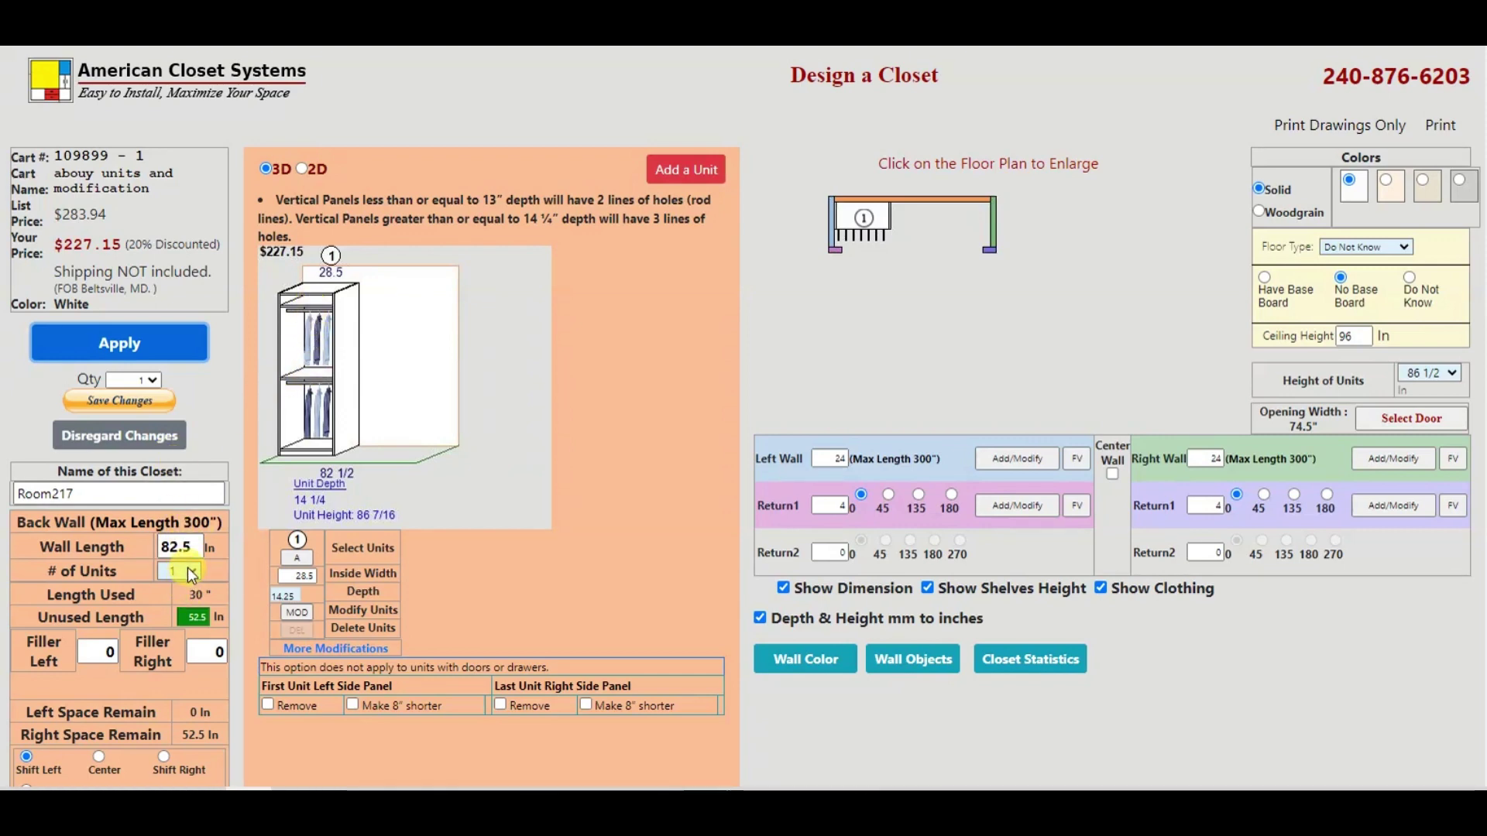
left_click(187, 571)
Step: Set the closet to 2 units and make unit 2 an A unit at 14.25-inch depth
left_click(188, 617)
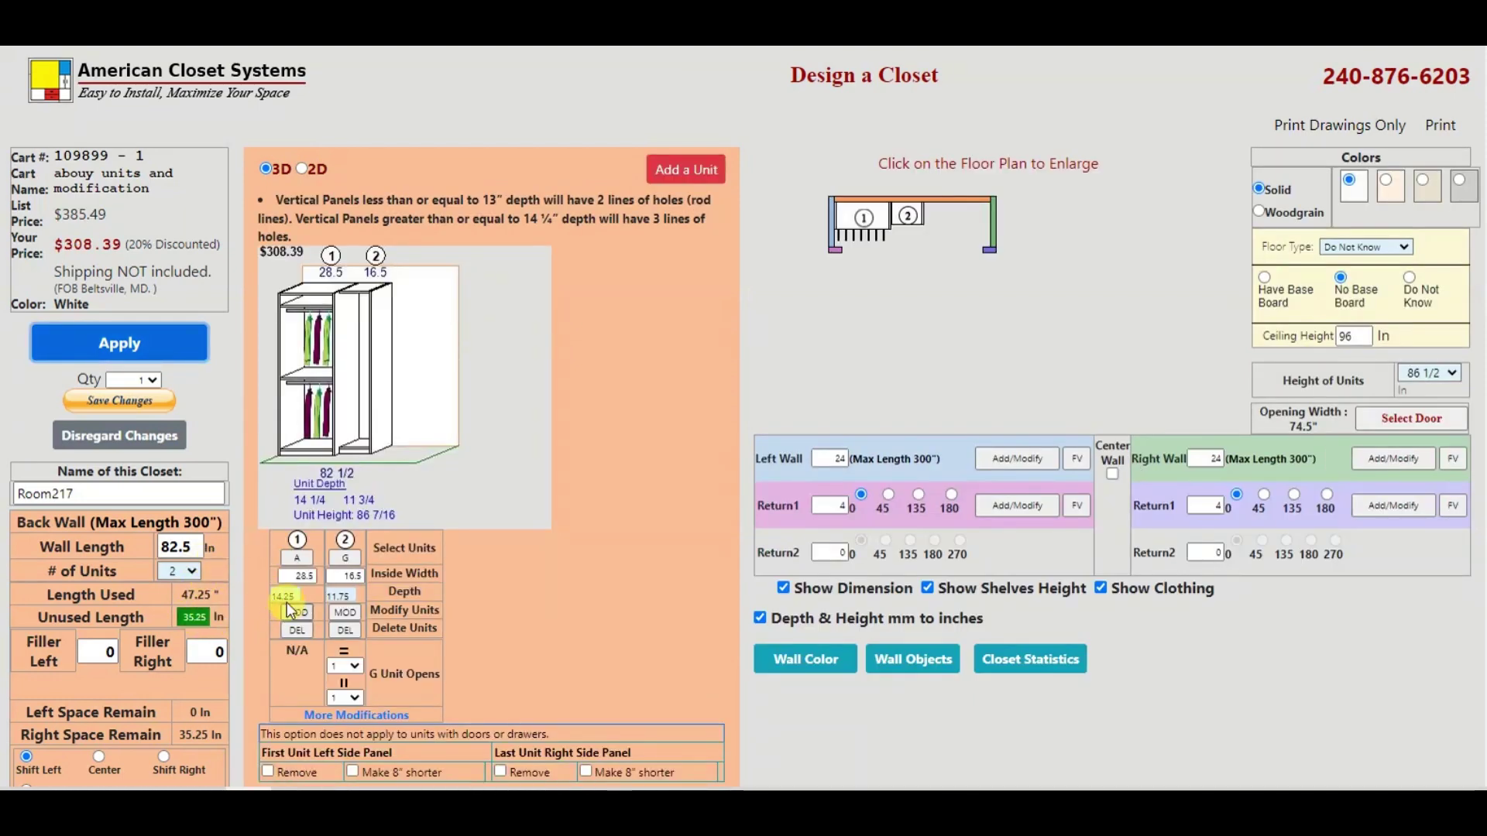
left_click(349, 559)
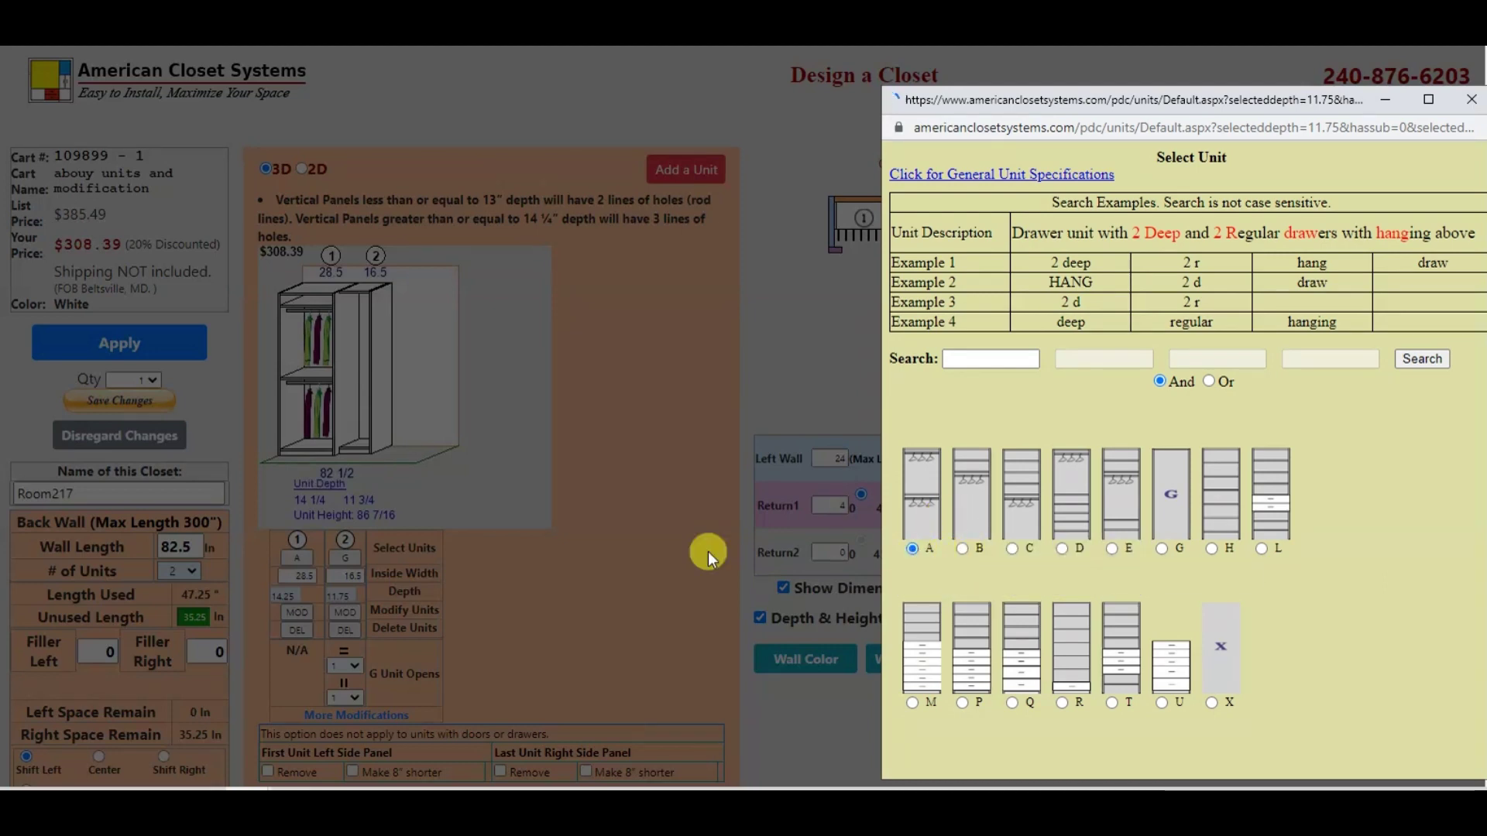
left_click(708, 552)
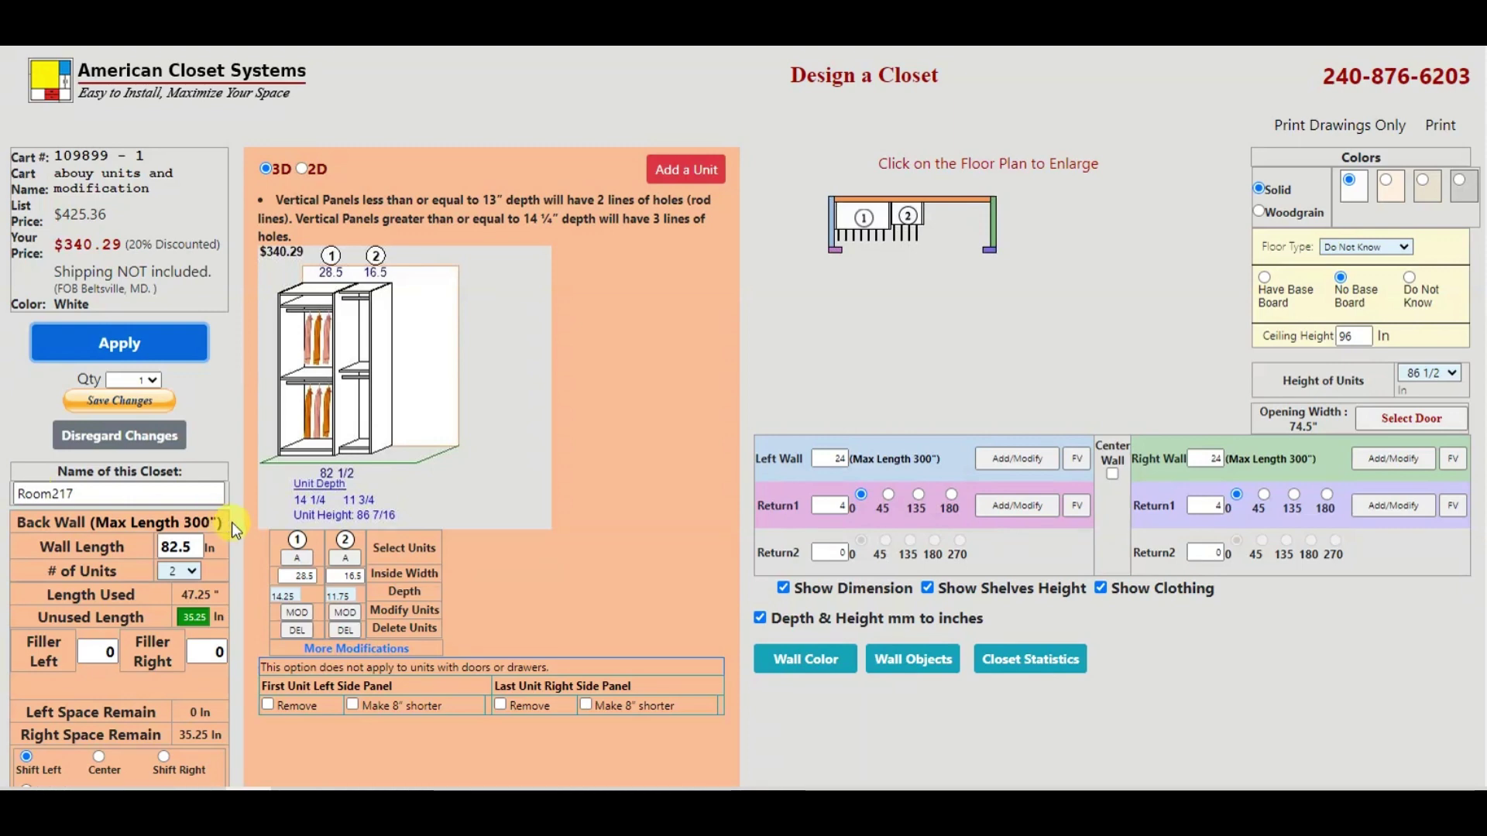
left_click(342, 595)
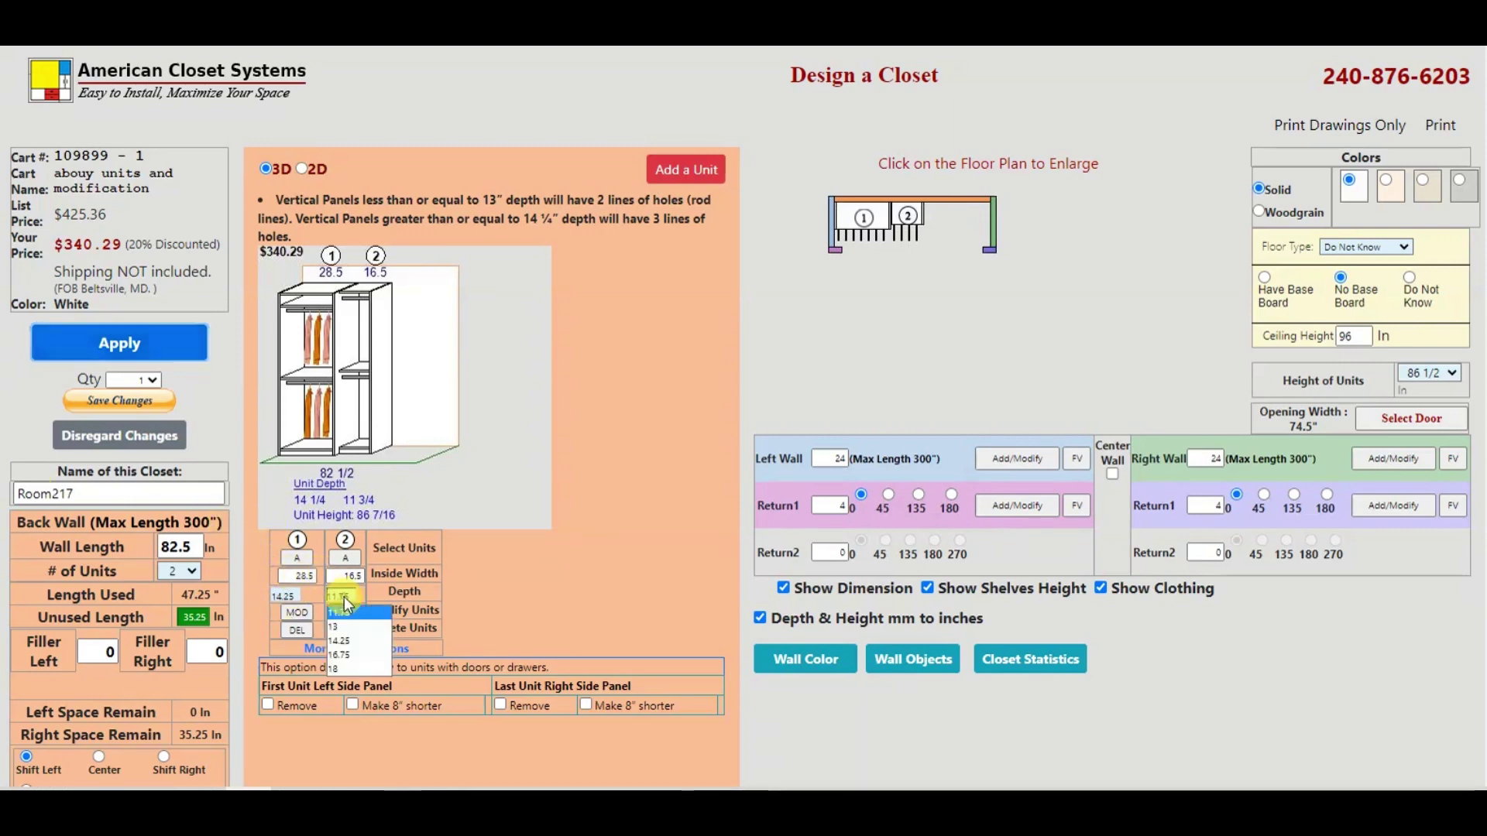
left_click(349, 640)
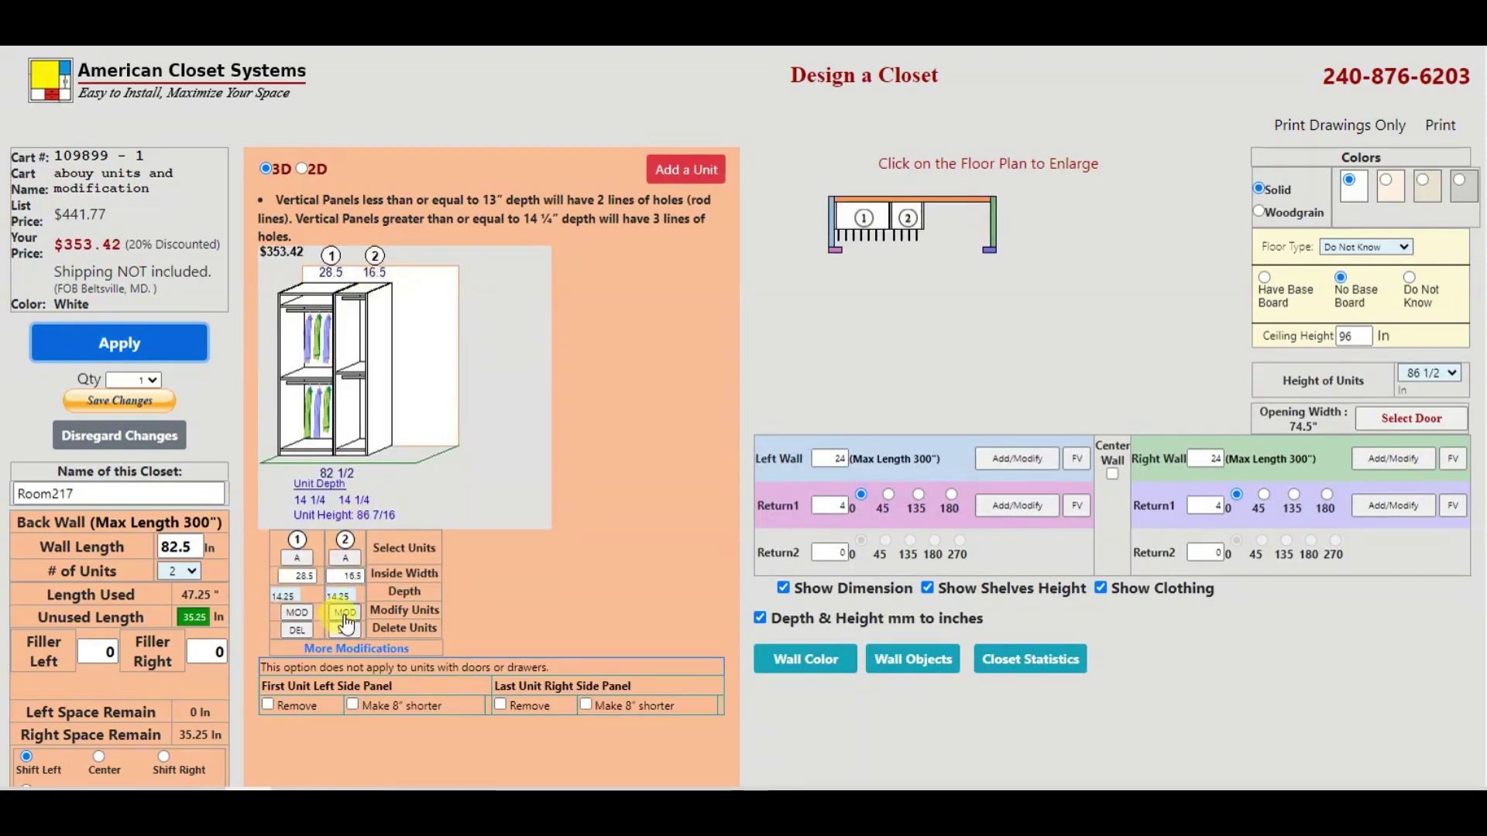
Step: Give unit 2 the last A double-hanging variant and save the A14 A14 design to the cart
left_click(346, 613)
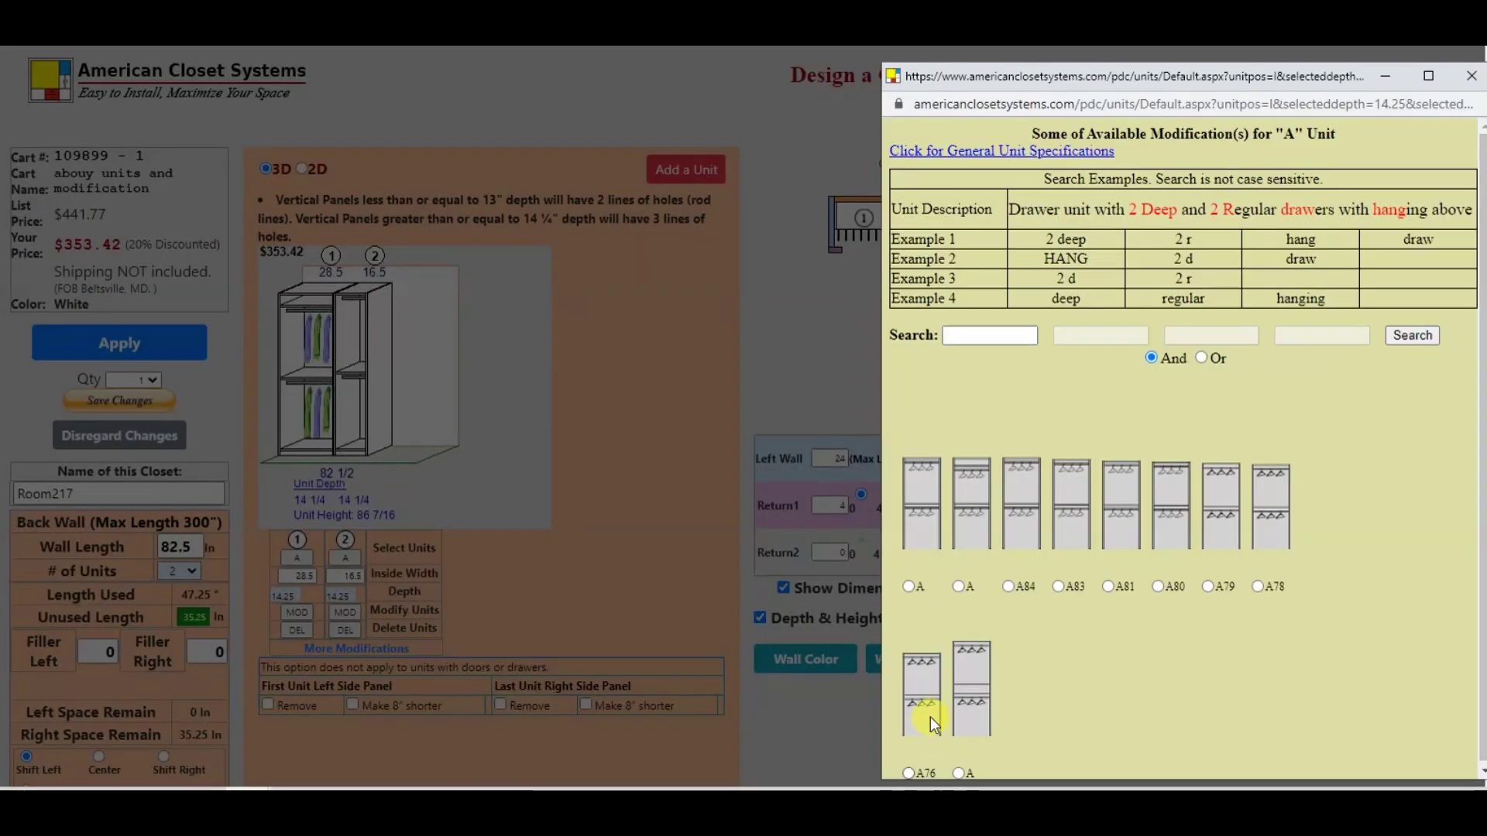
left_click(960, 773)
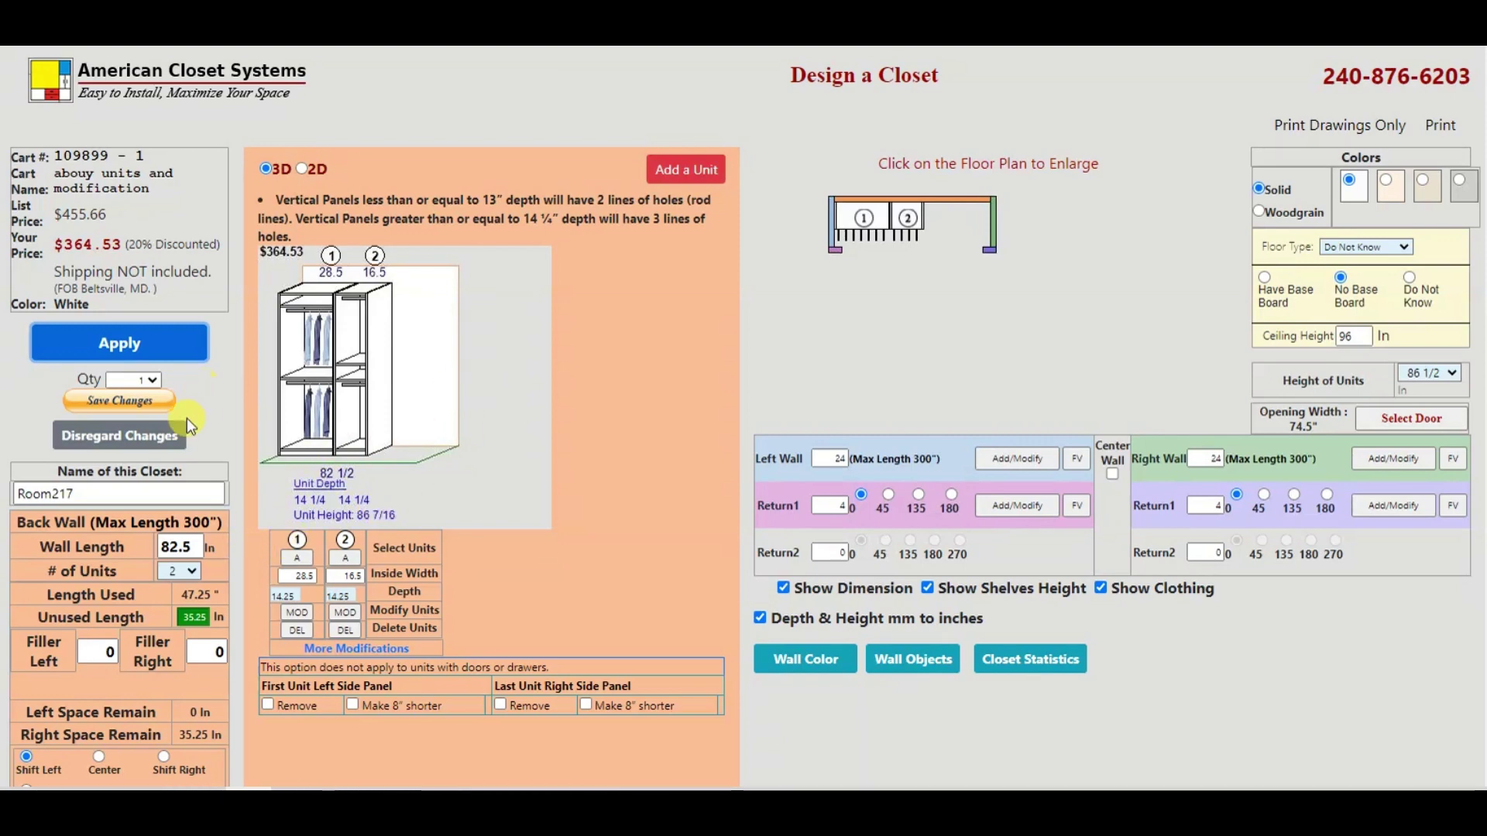
left_click(115, 406)
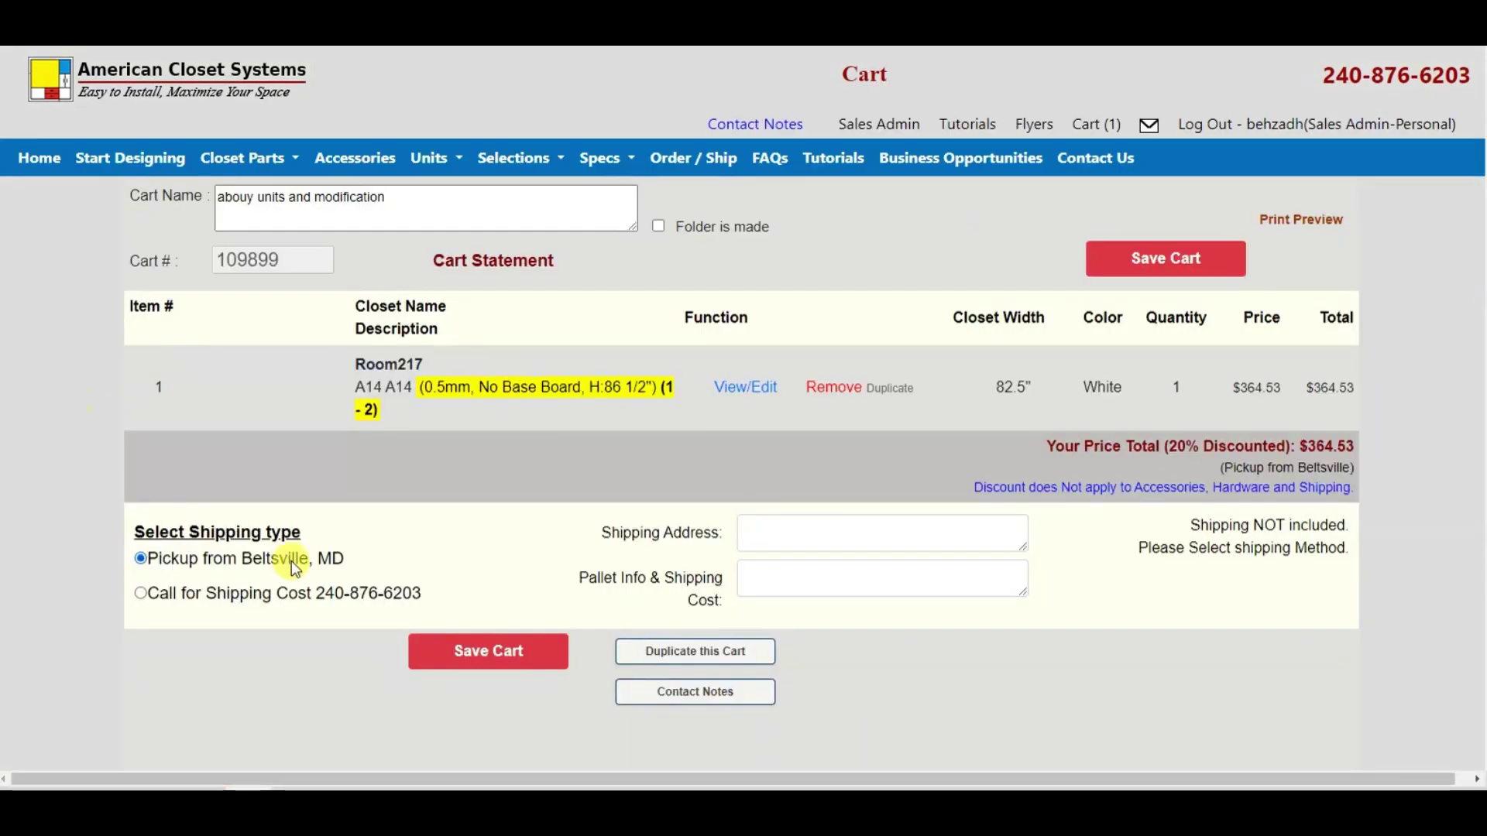
Step: Save the cart 'abouy units and modification' with its new $364.53 subtotal
left_click(453, 655)
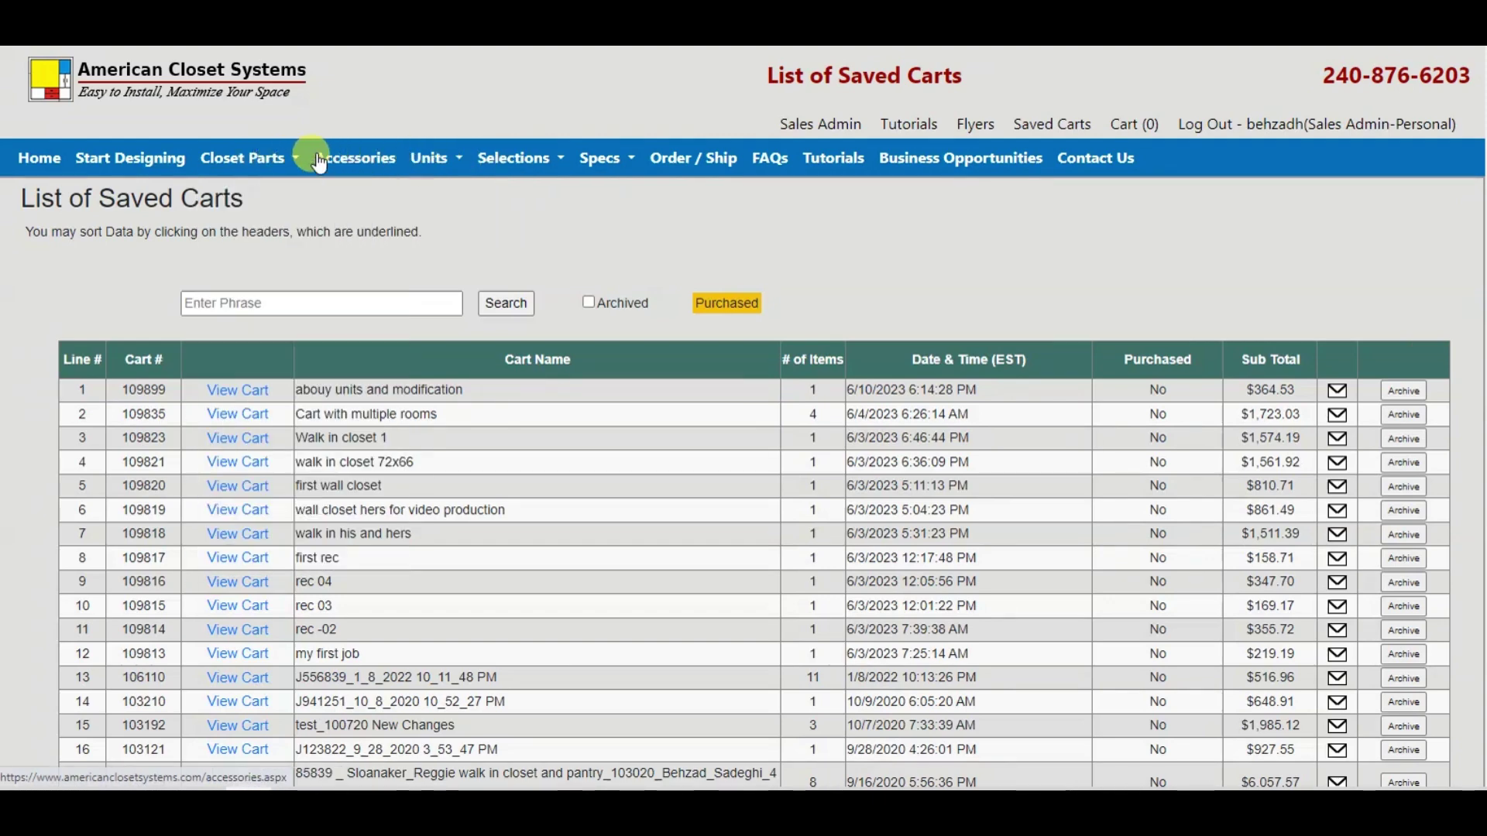
Step: Open the Floor Standing Units catalogue from the Units menu and scroll to drawer units L–T
mouse_move(424, 164)
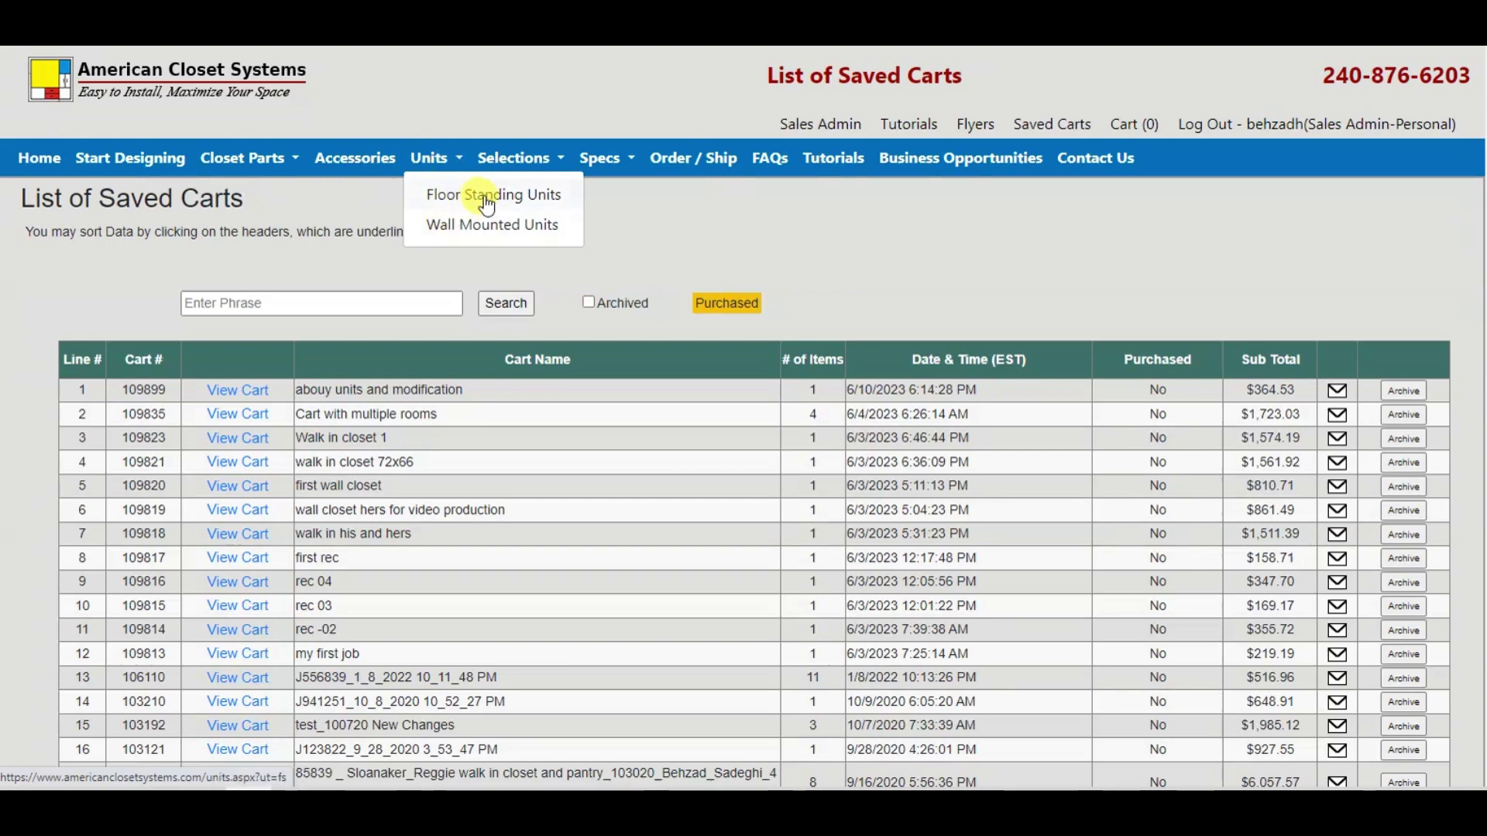
left_click(488, 203)
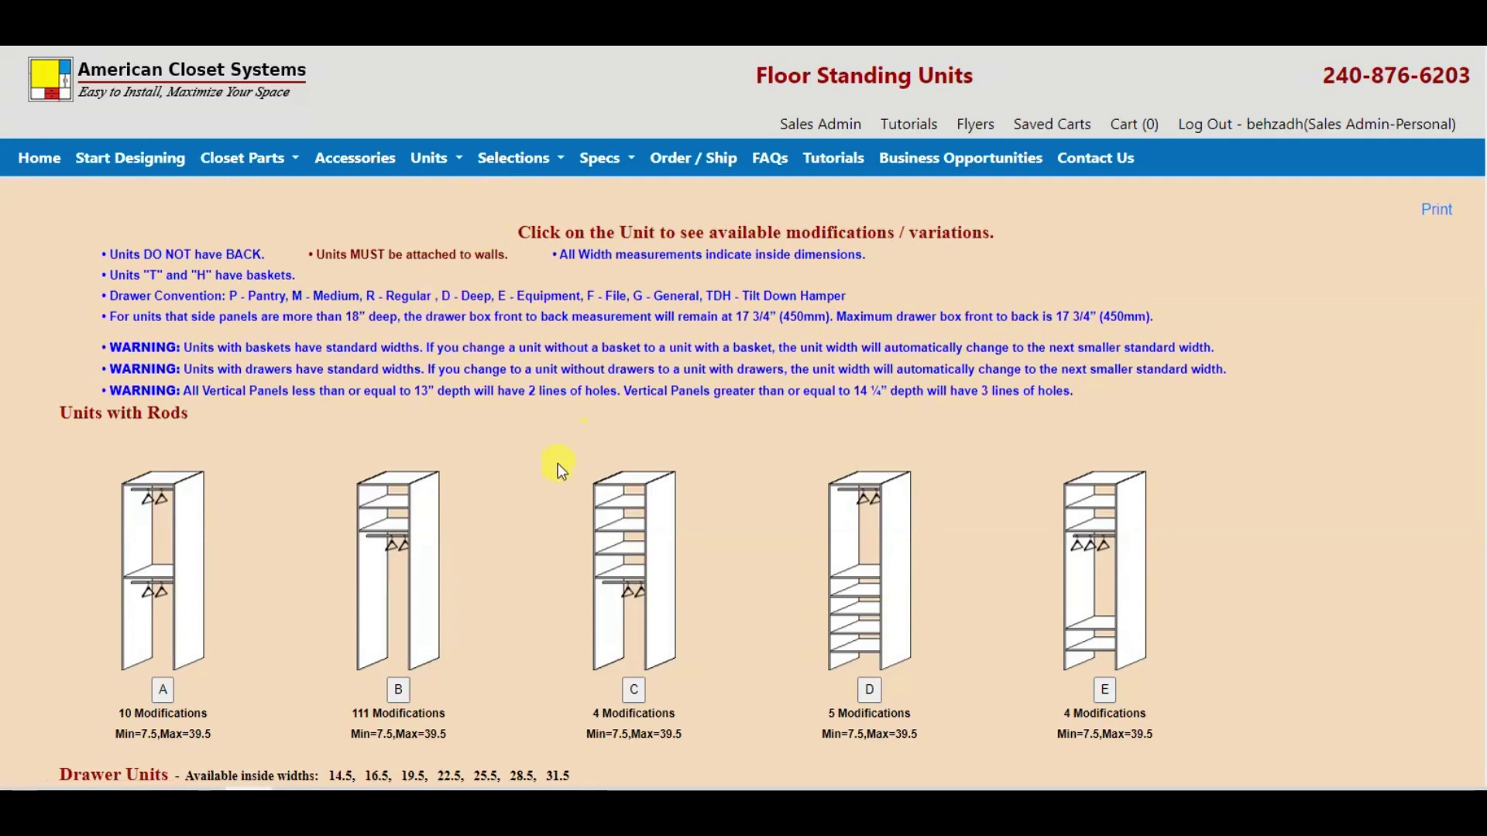
scroll(558, 471, "down", 5)
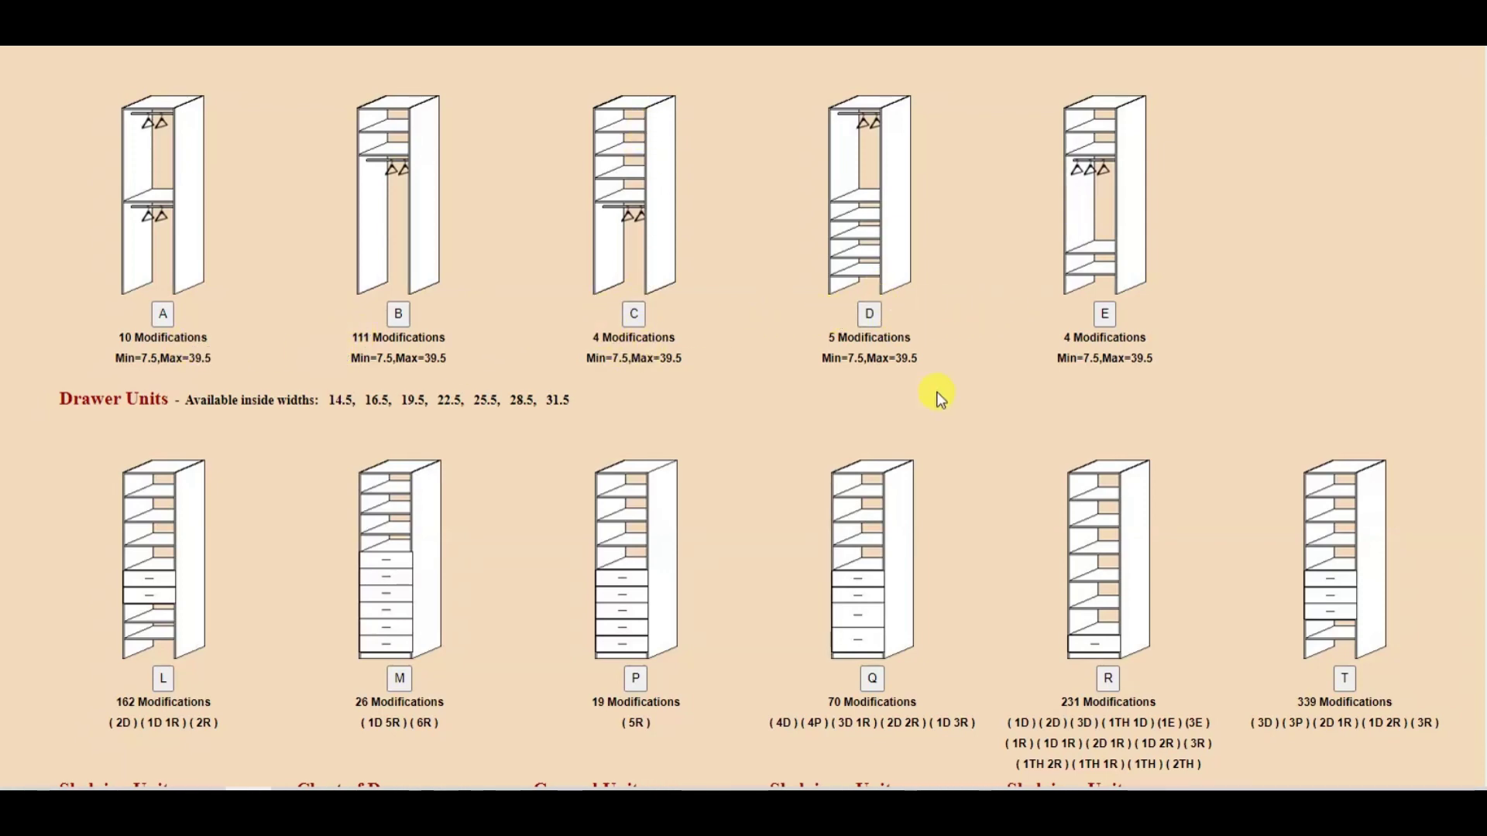
scroll(936, 453, "down", 3)
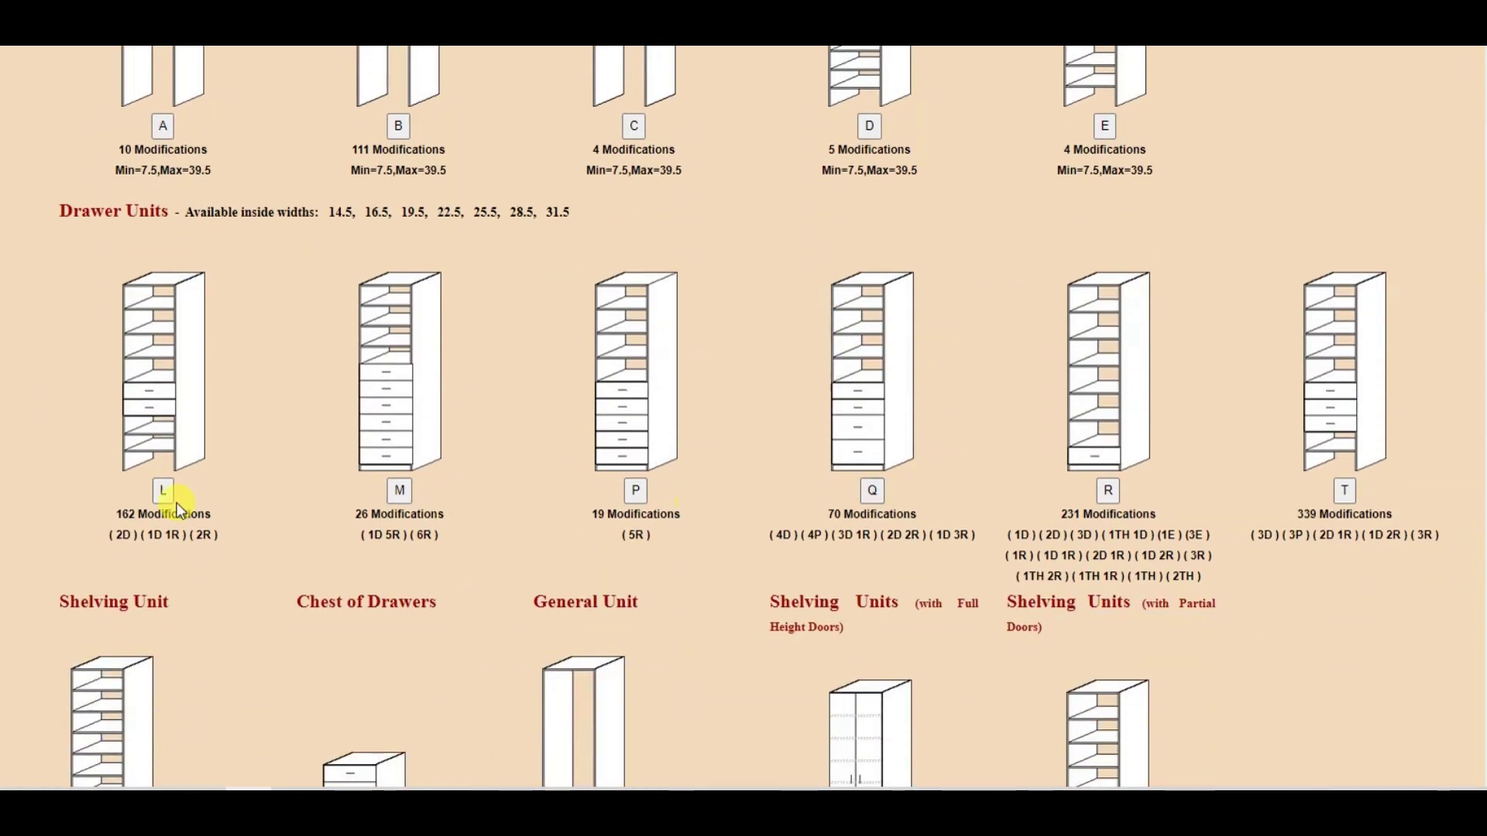